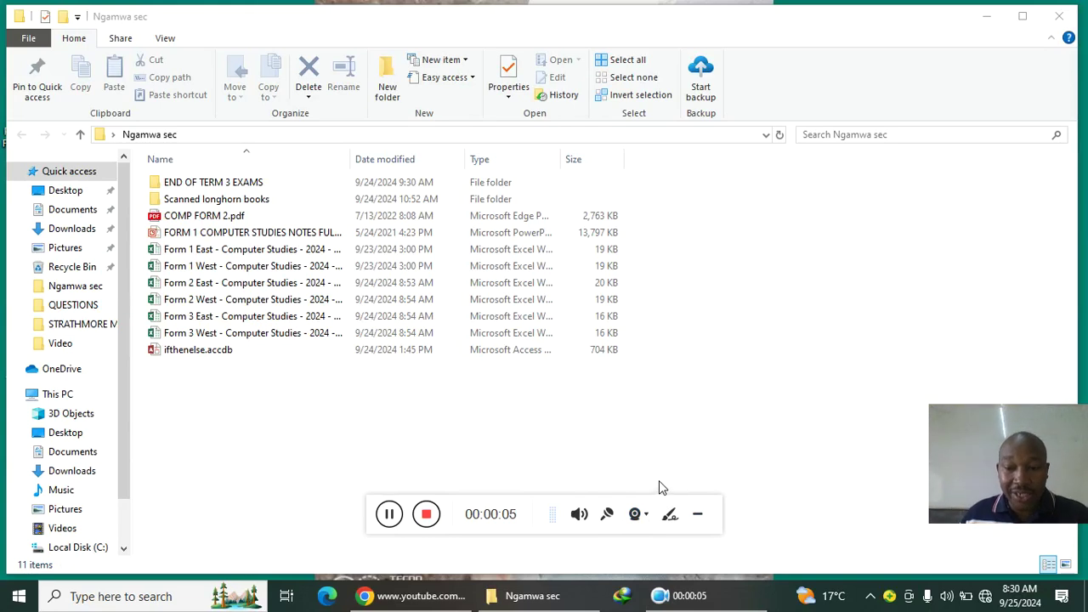
# Step: Create a new Access database file named DATA ENTRY INTO A FORM in the Ngamwa sec folder
pyautogui.click(697, 514)
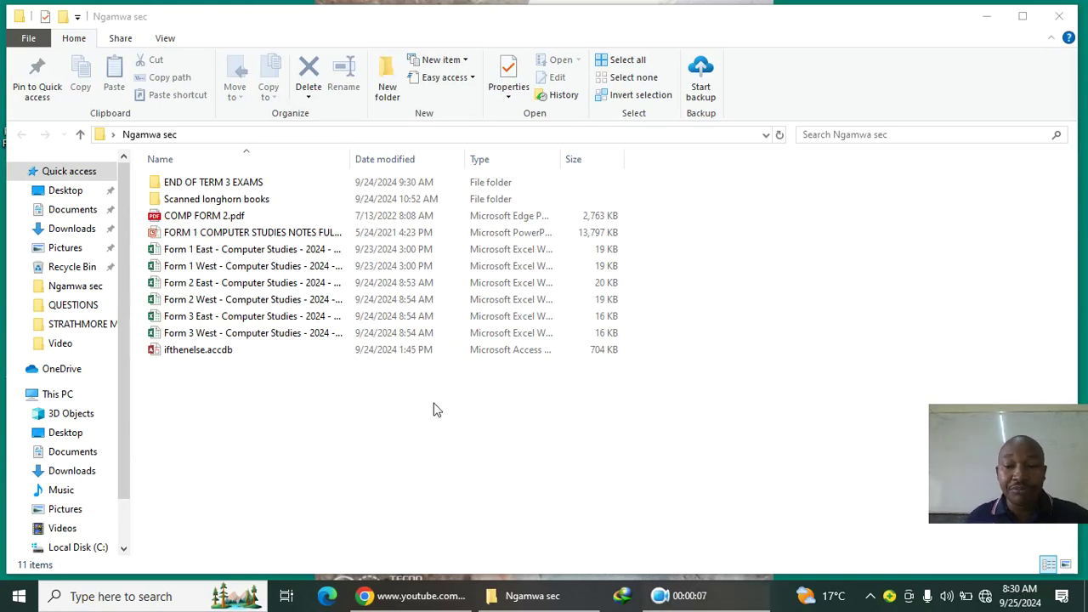
pyautogui.rightClick(251, 435)
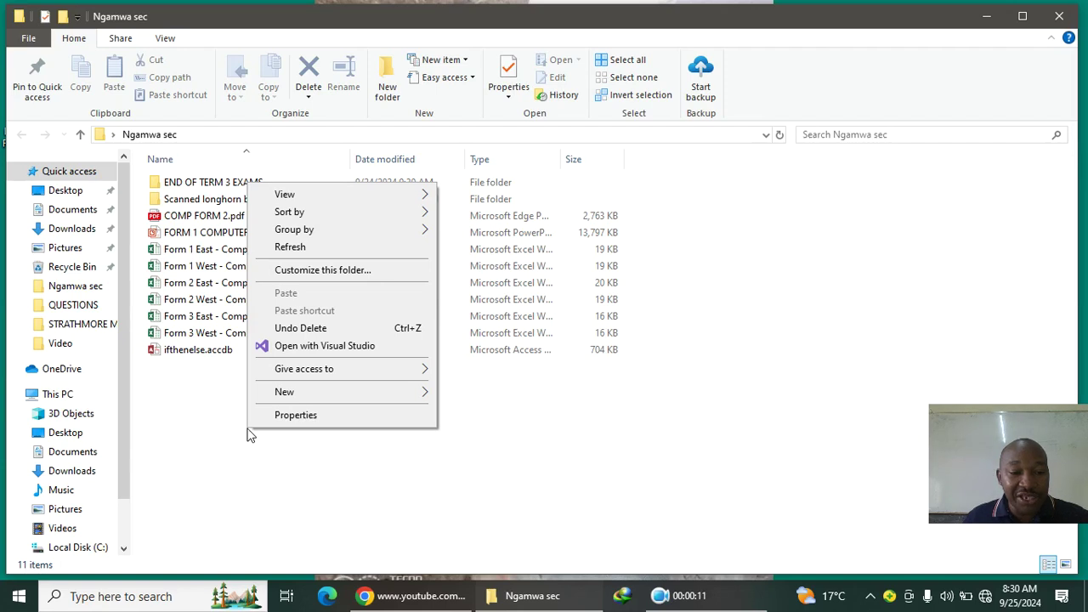
pyautogui.moveTo(315, 394)
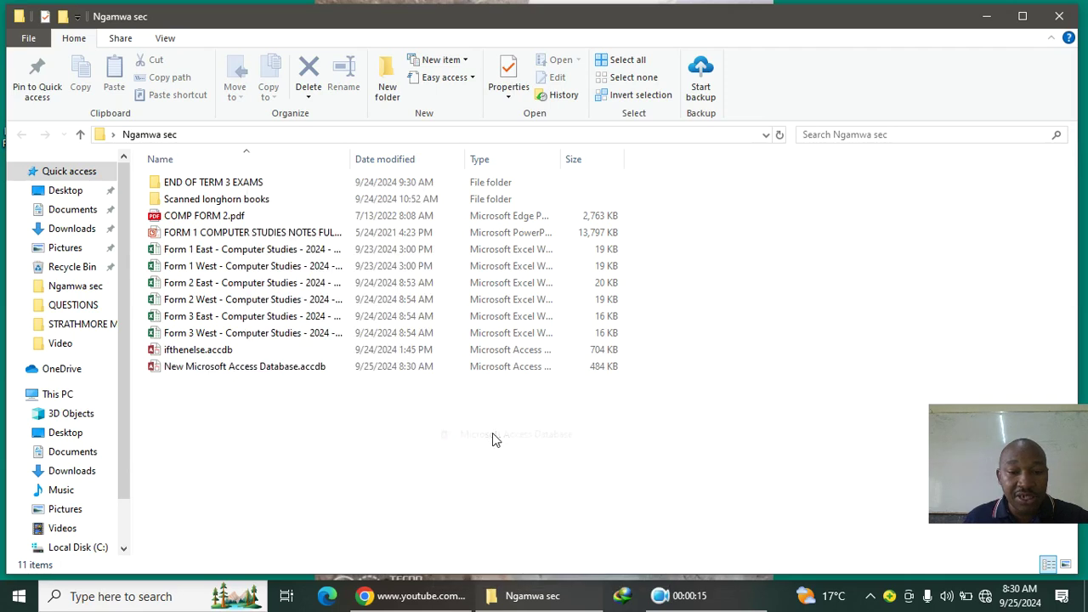
pyautogui.click(492, 433)
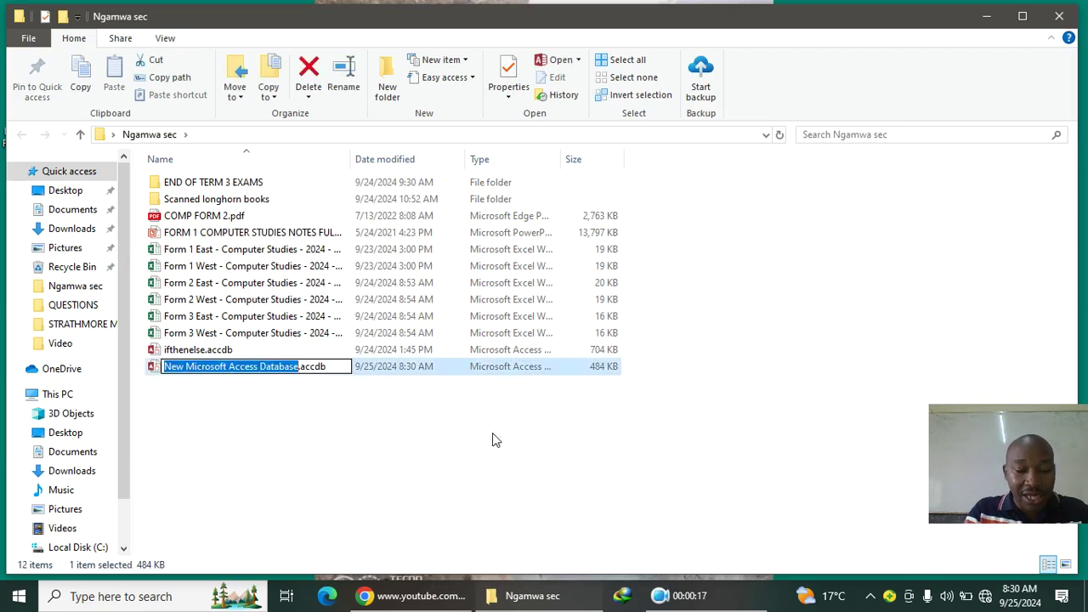
pyautogui.write('EATA ENTRY ')
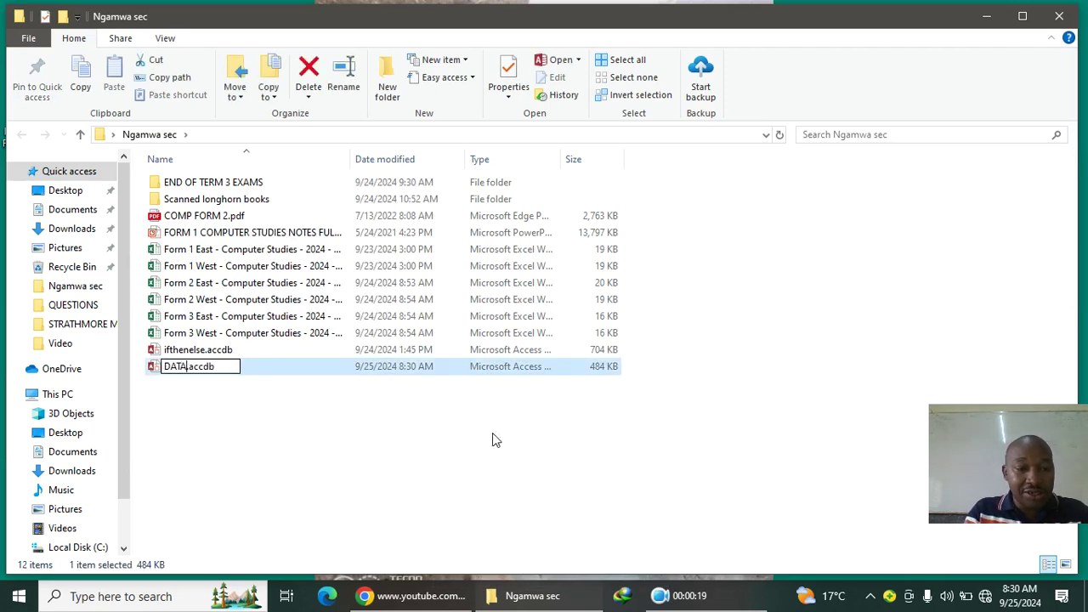
pyautogui.write('INTO A FORM')
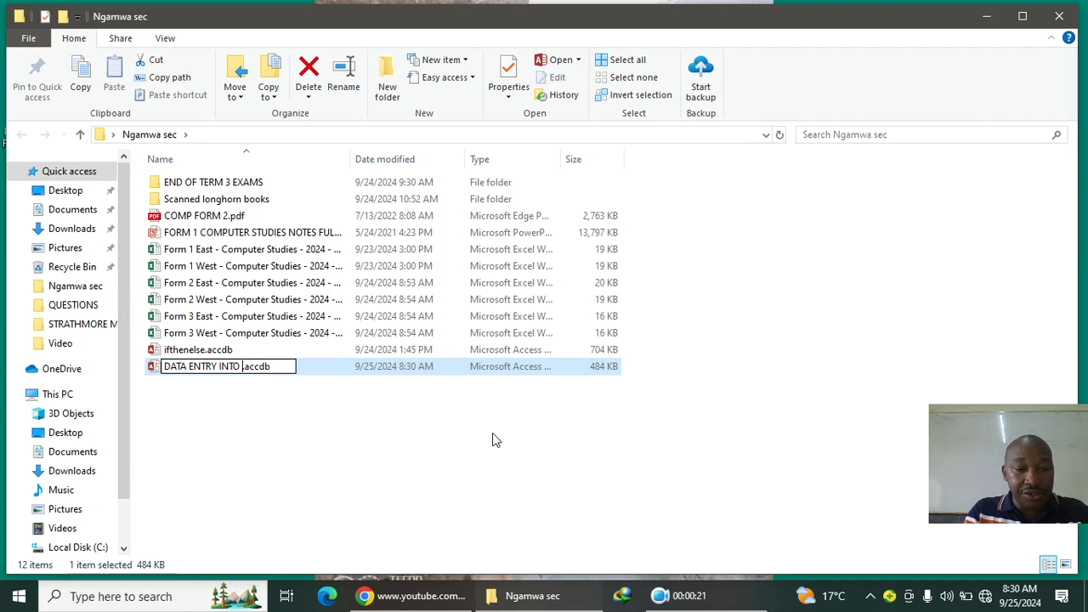
pyautogui.press('Return')
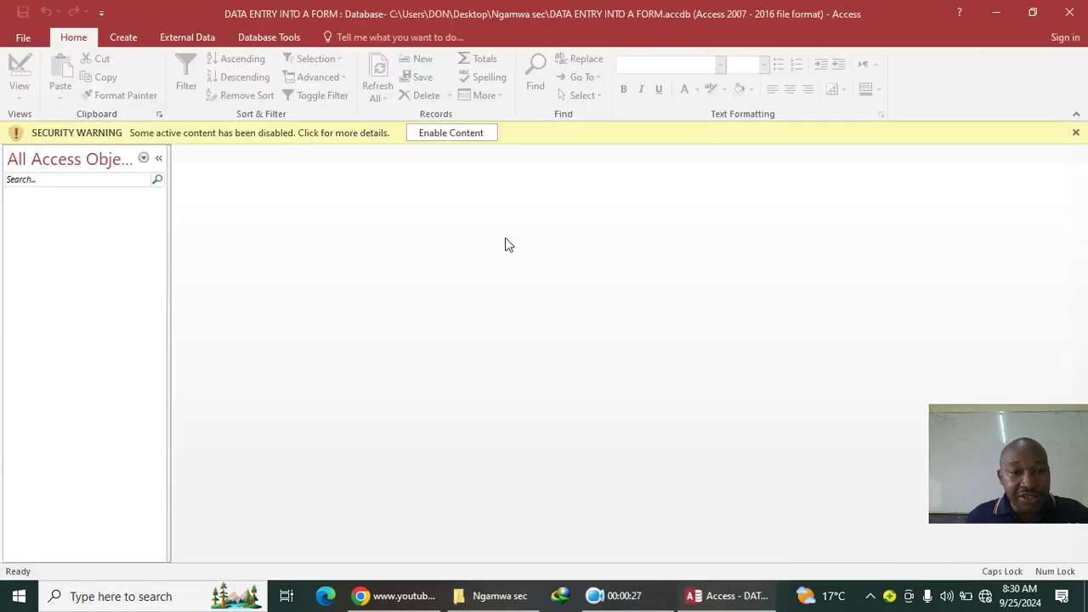
# Step: Enable the database's active content from the security warning bar
pyautogui.click(472, 136)
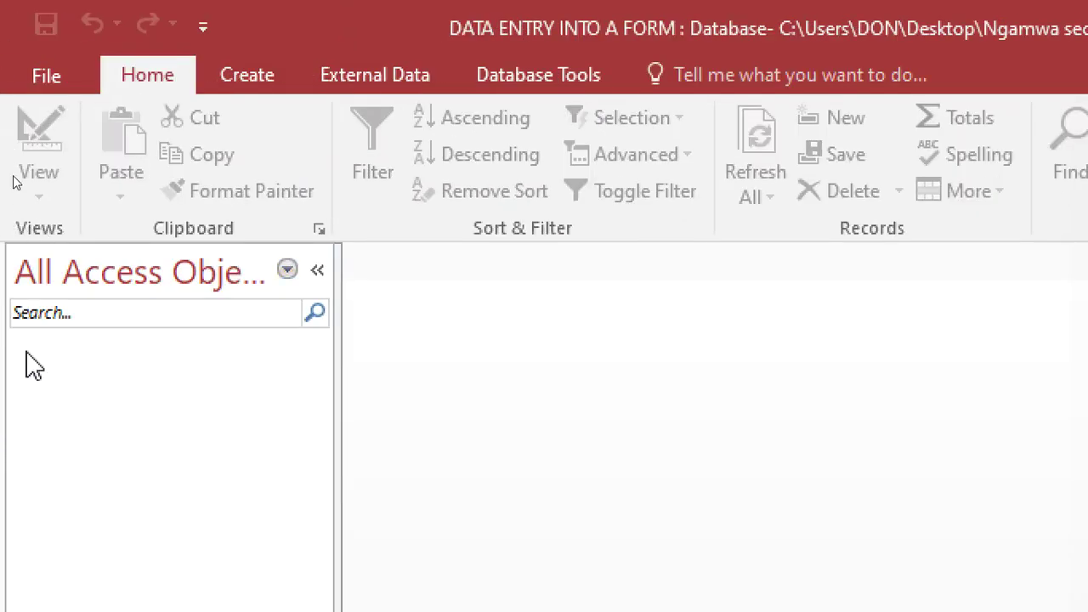
# Step: In a new table design, enter fields ADMNO, StudentName, StudentForm, StudentClass and YearOfBirth
pyautogui.click(259, 81)
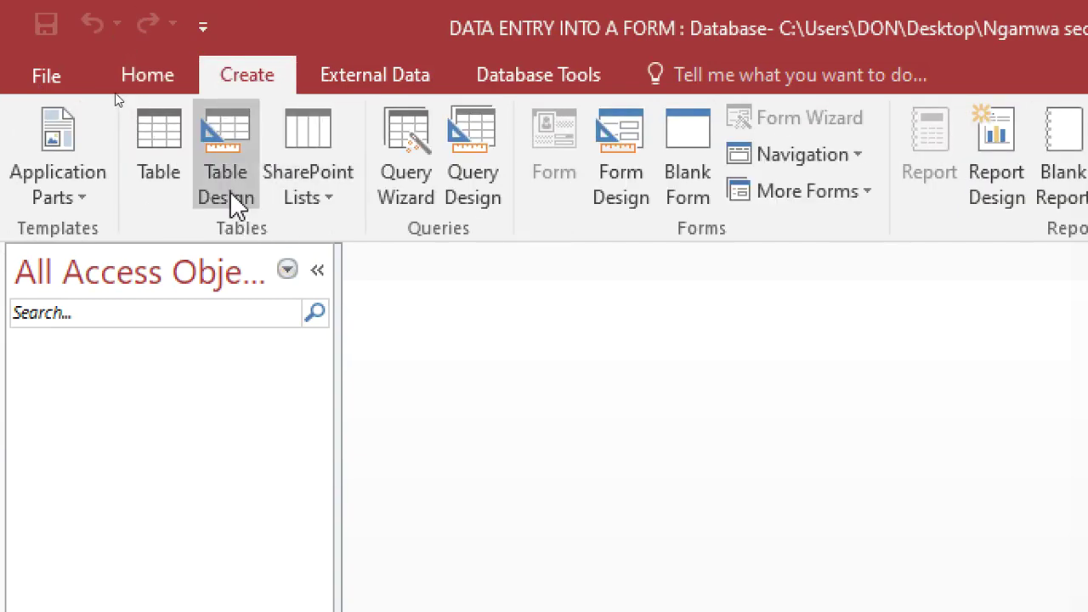
pyautogui.click(227, 153)
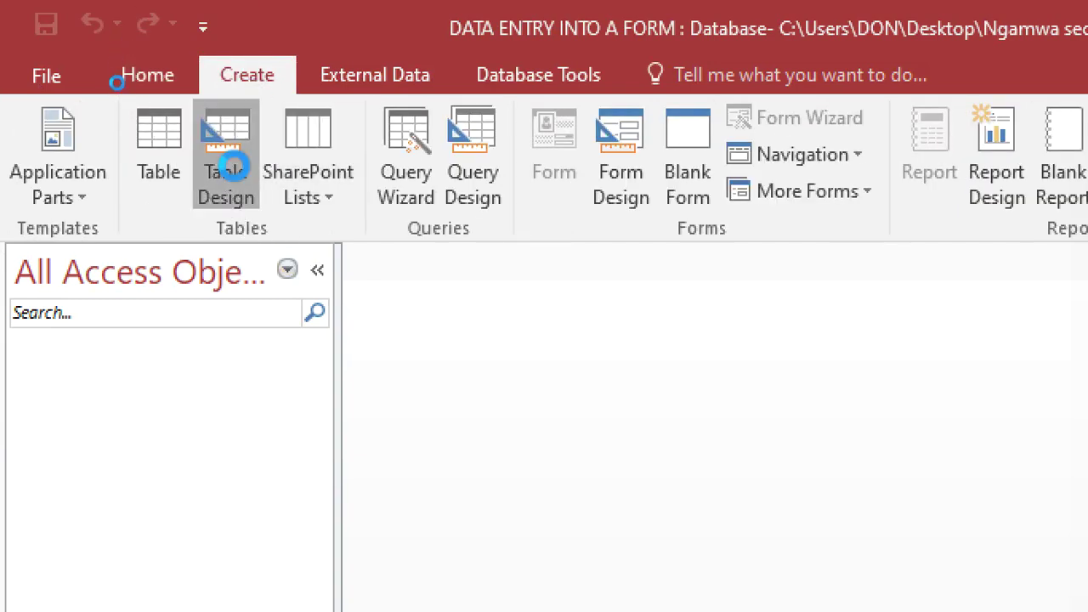
pyautogui.write('A')
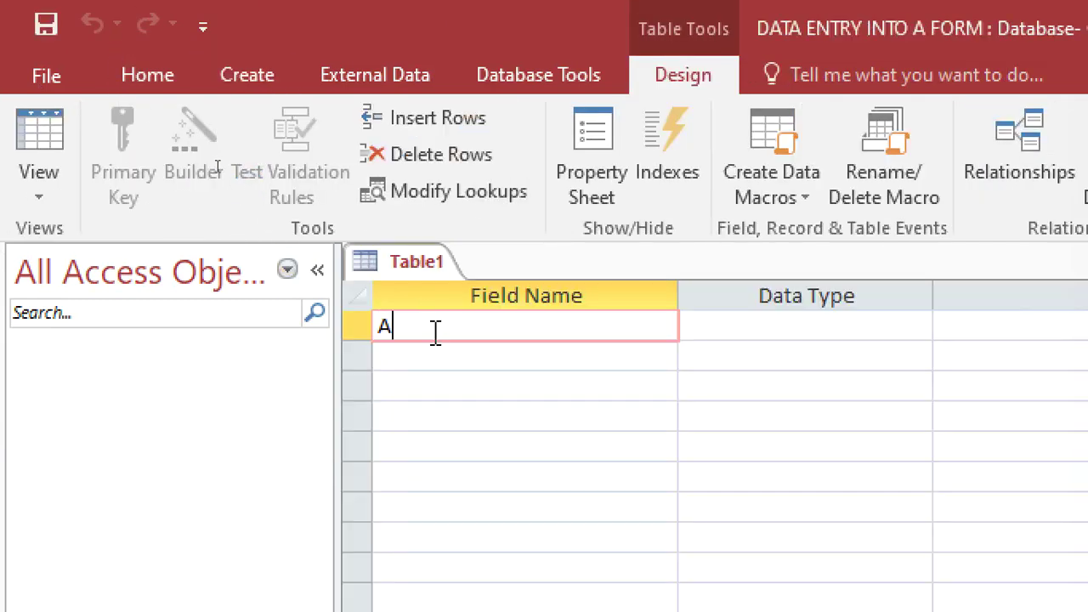
pyautogui.write('DMINO')
pyautogui.press('Down')
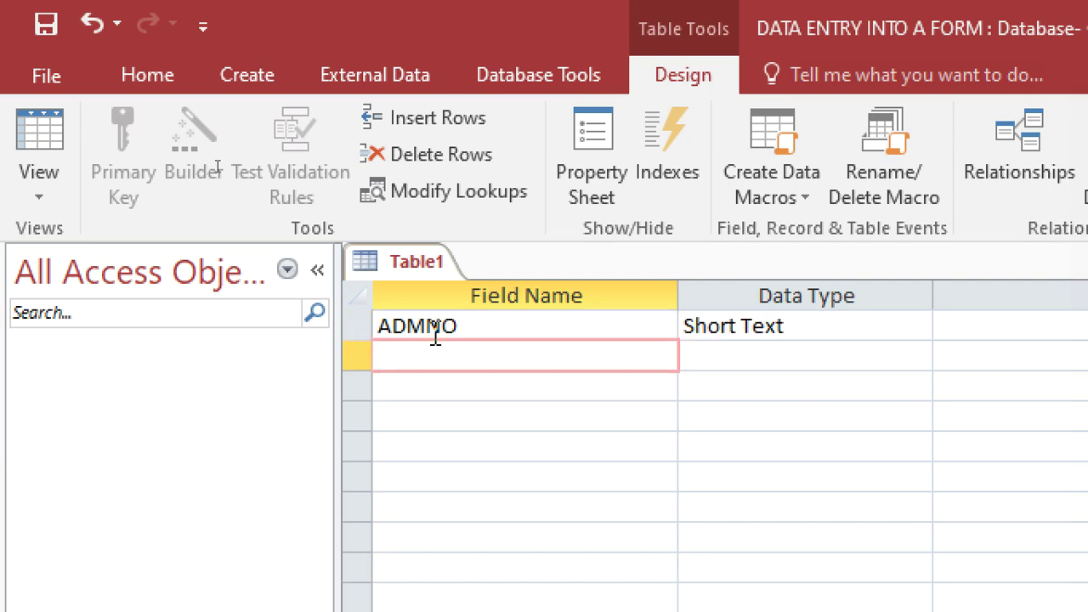
pyautogui.write('StudentName')
pyautogui.press('Down')
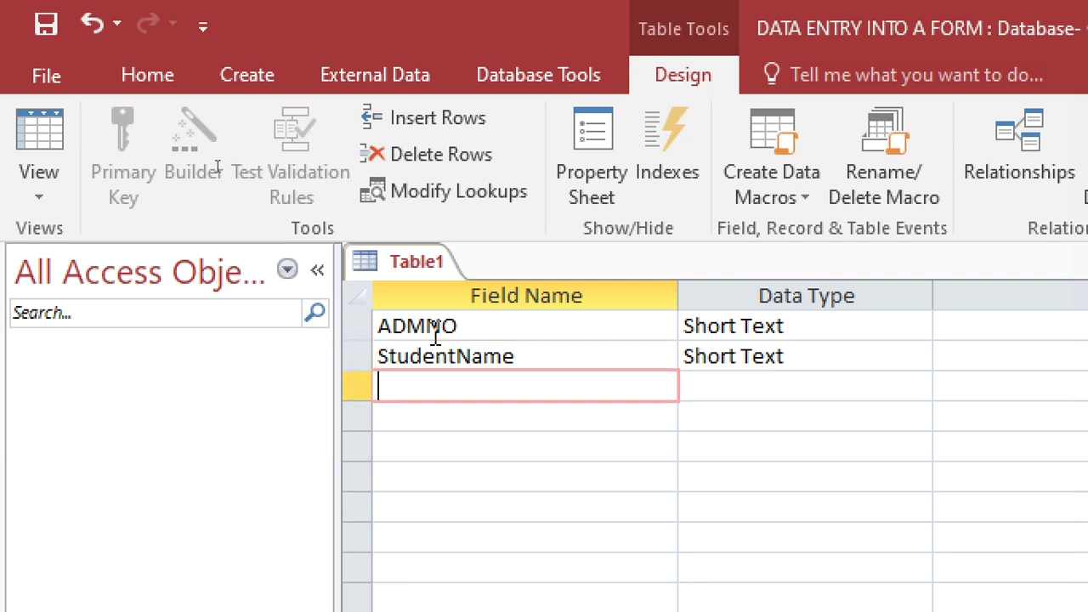
pyautogui.write('Student')
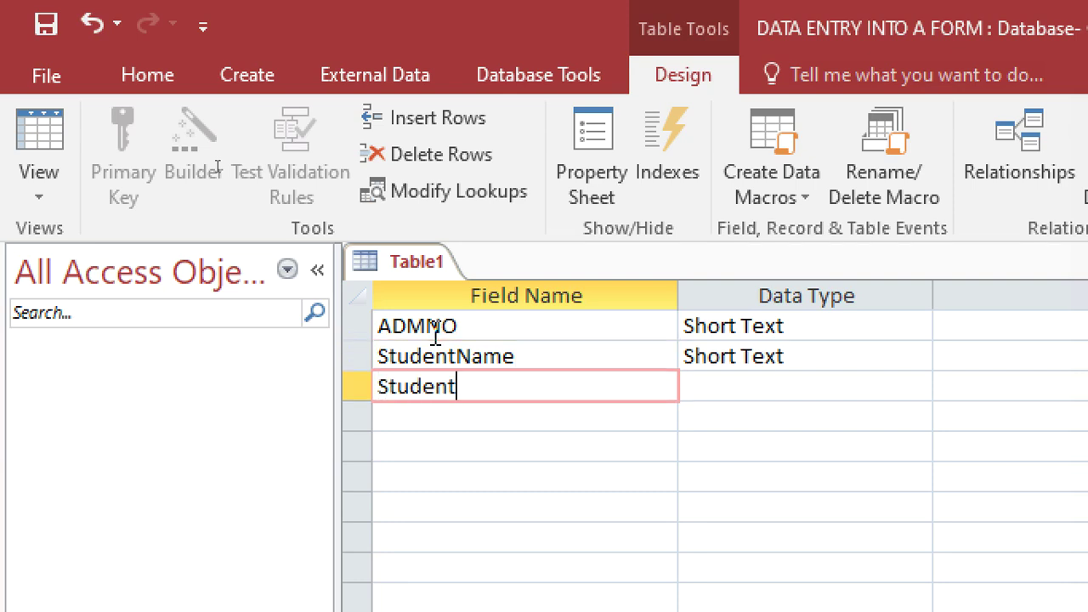
pyautogui.write('Form')
pyautogui.press('Down')
pyautogui.write('Studen')
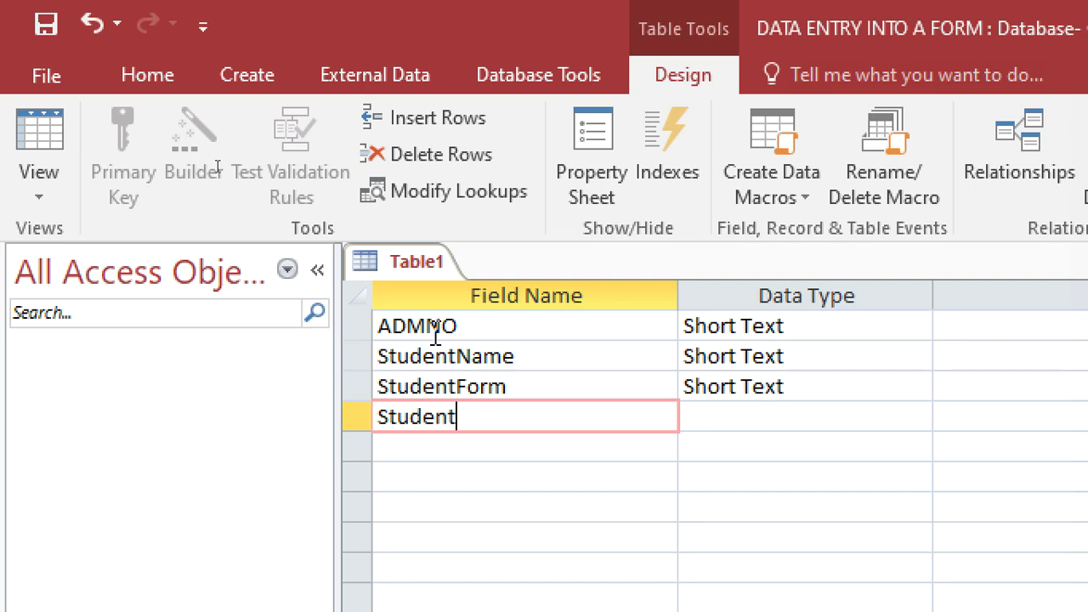
pyautogui.write('tClass')
pyautogui.press('Down')
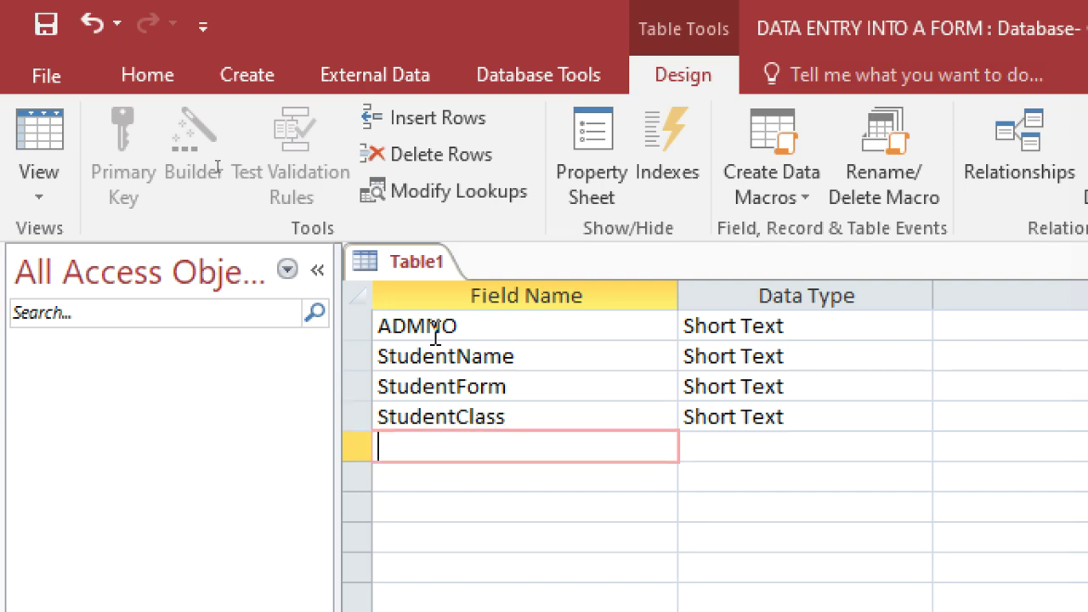
pyautogui.write('YearOfBirth')
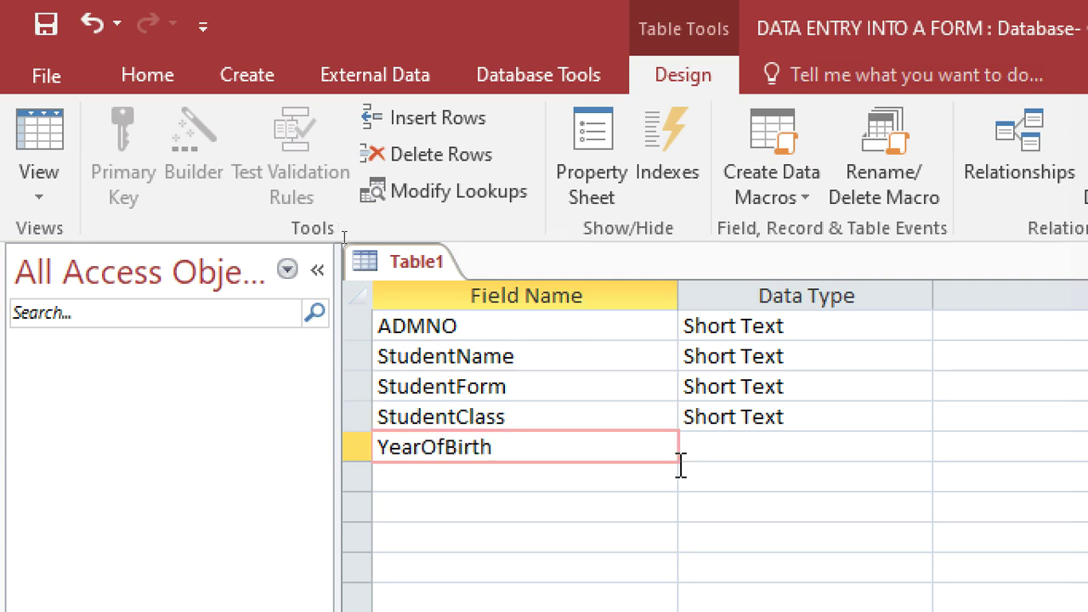
# Step: Change YearOfBirth, StudentForm and ADMNO to the Number data type
pyautogui.click(740, 459)
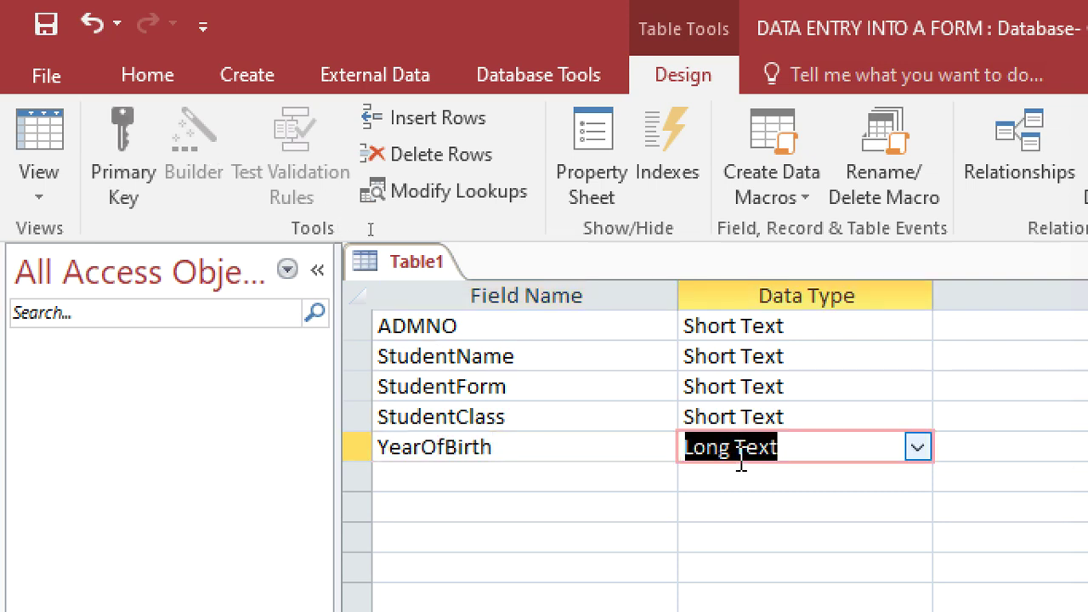
pyautogui.write('number')
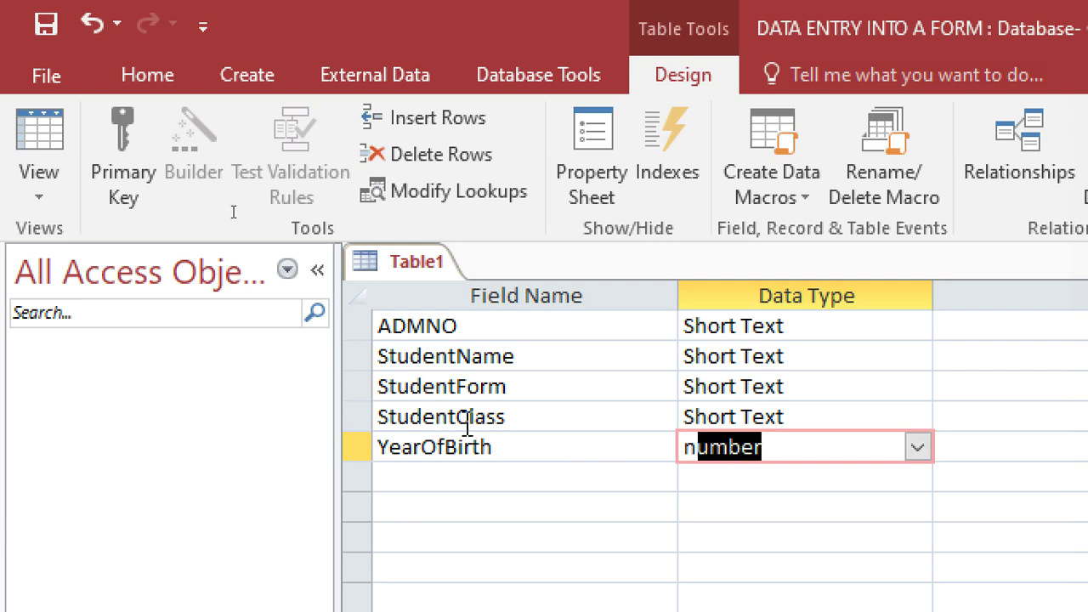
pyautogui.click(467, 419)
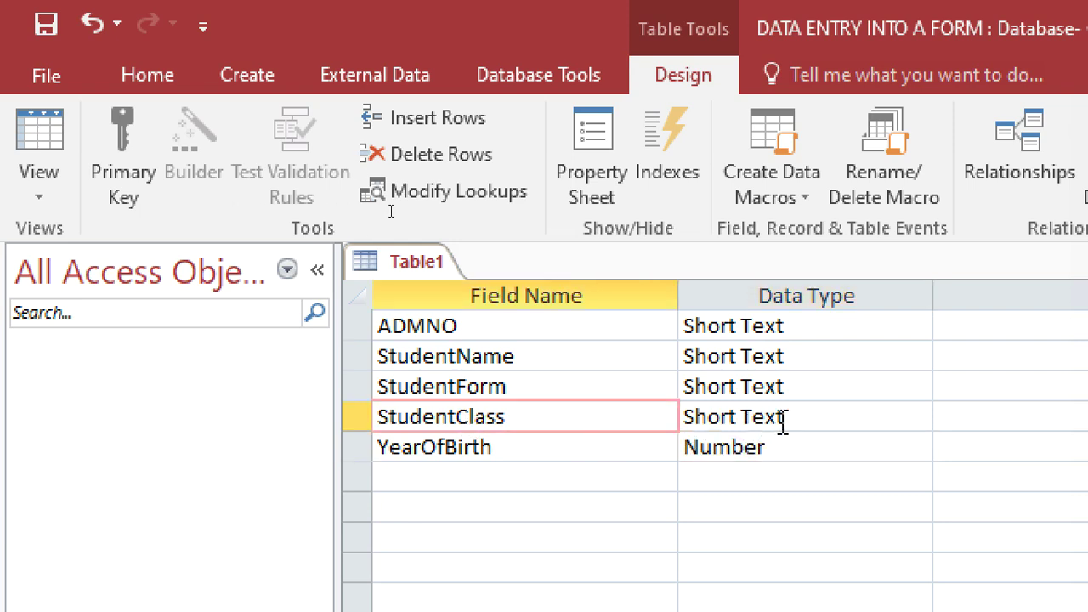
pyautogui.click(801, 399)
pyautogui.doubleClick(801, 398)
pyautogui.write('number')
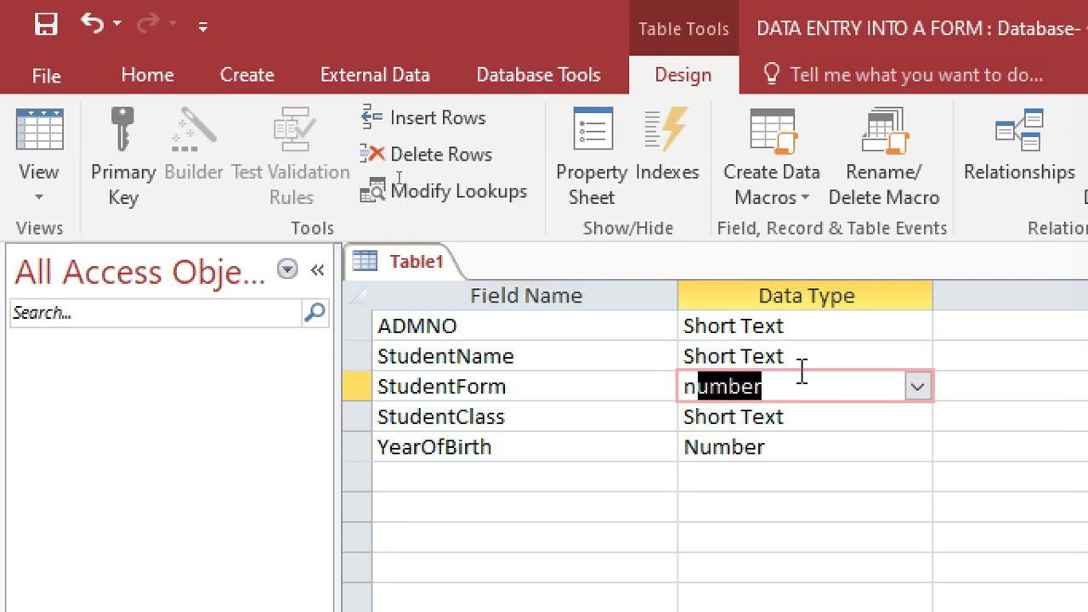
pyautogui.click(799, 336)
pyautogui.write('number')
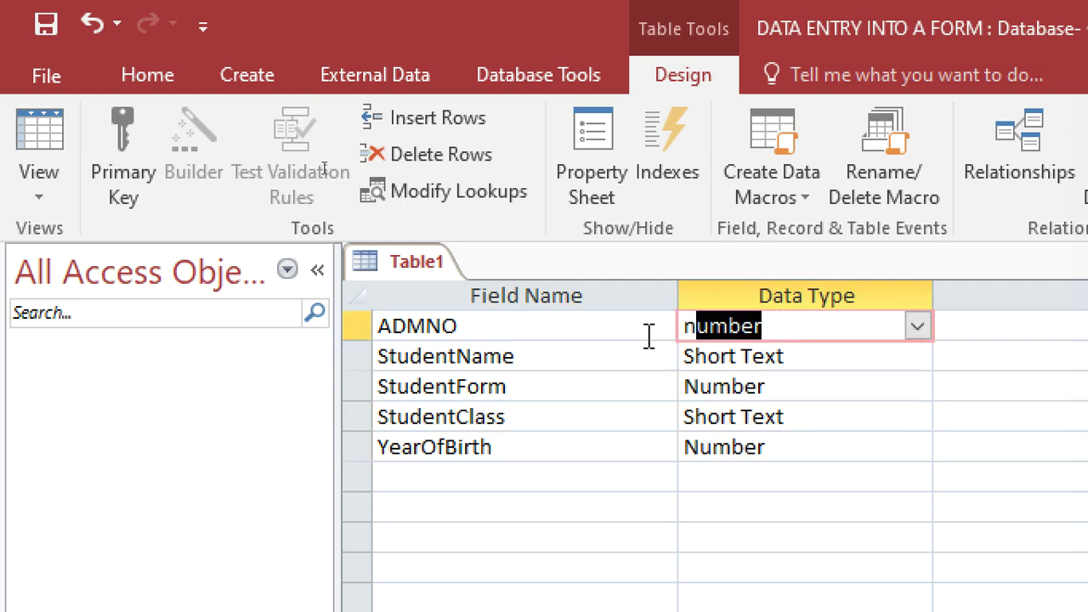
# Step: Set ADMNO as the table's primary key
pyautogui.rightClick(649, 334)
pyautogui.click(684, 366)
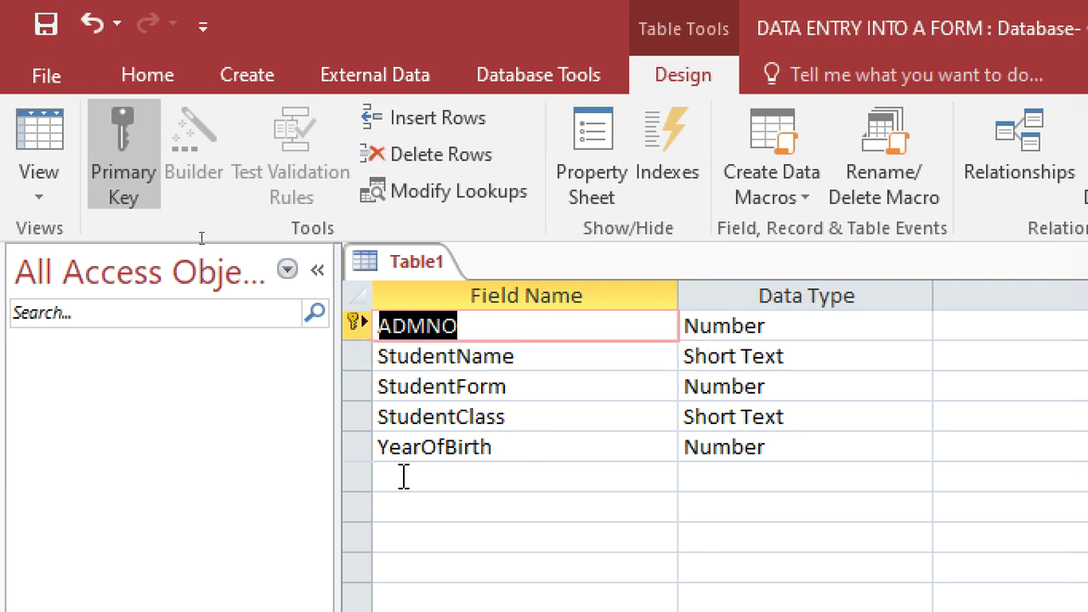
pyautogui.rightClick(362, 446)
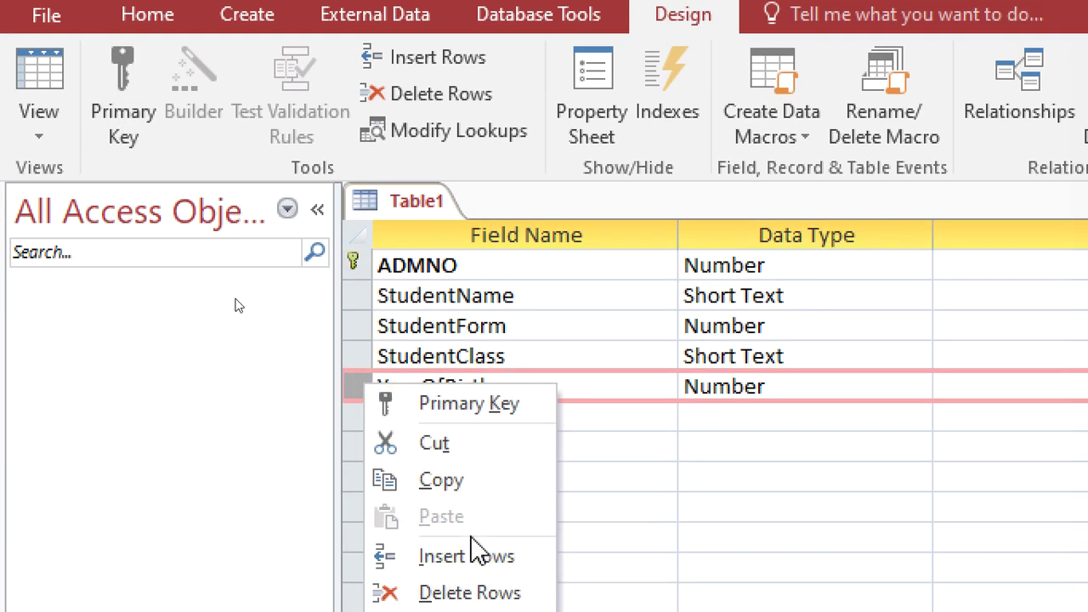
# Step: Insert a new CurrentYear field row above YearOfBirth
pyautogui.click(473, 608)
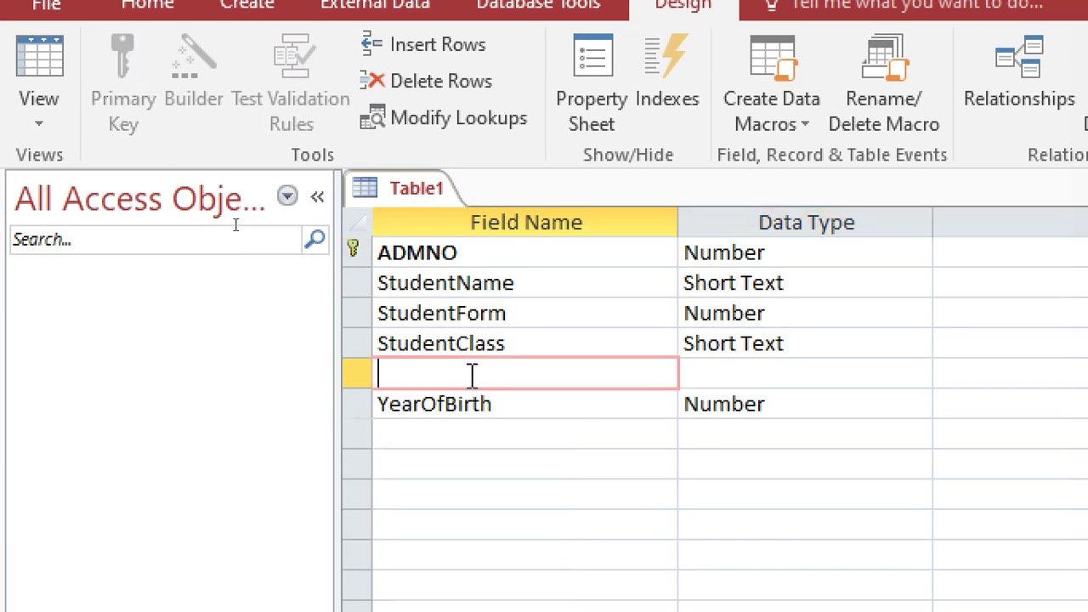
pyautogui.write('Curee')
pyautogui.press('BackSpace')
pyautogui.press('BackSpace')
pyautogui.write('rent')
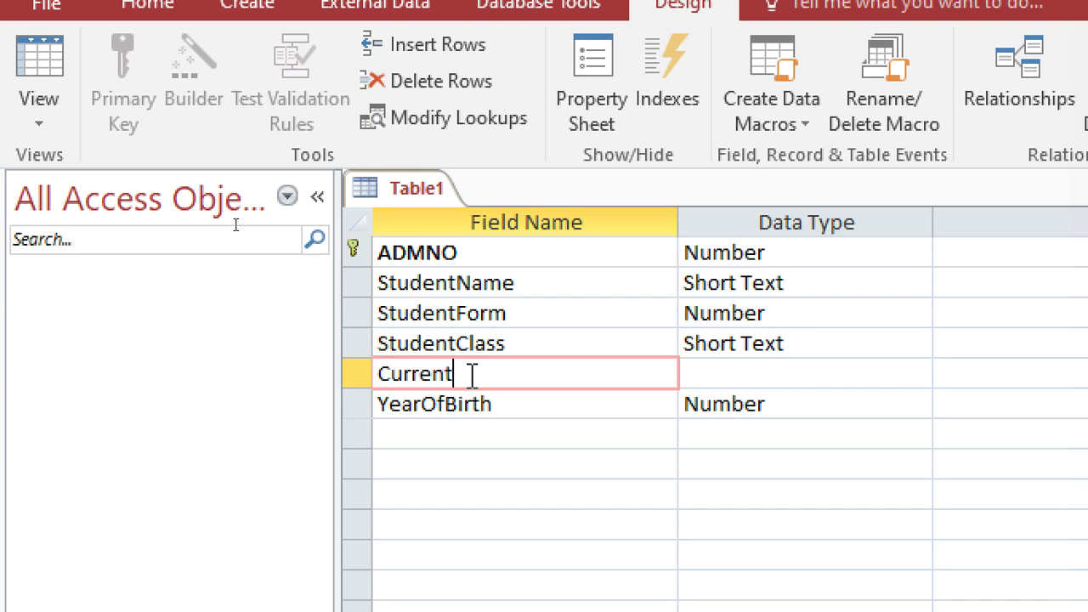
pyautogui.write('Year')
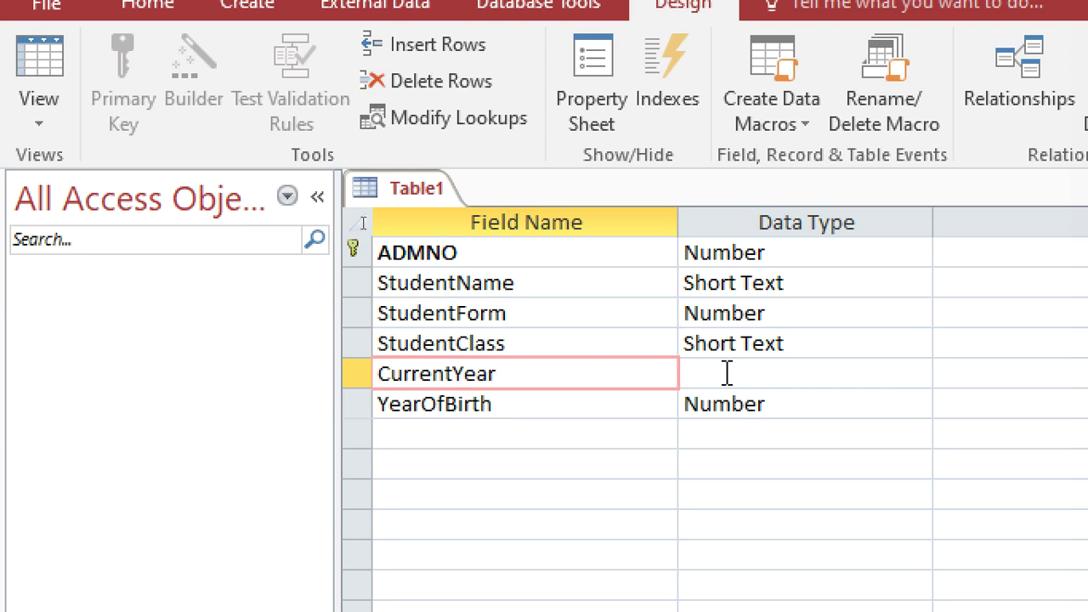
# Step: Make CurrentYear a Number field with a default value of 2024
pyautogui.click(725, 372)
pyautogui.write('cn')
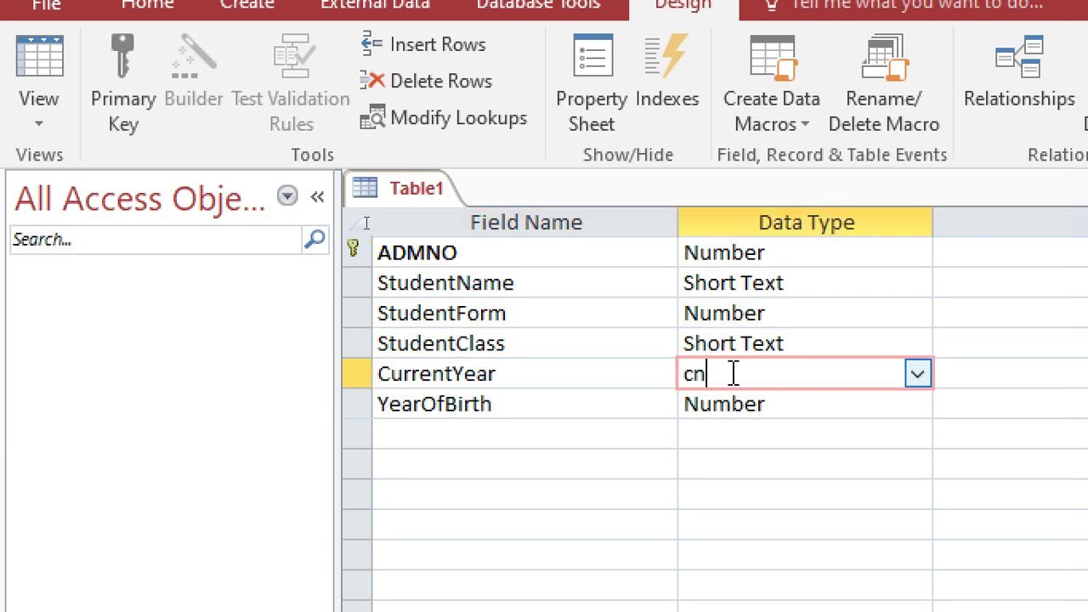
pyautogui.doubleClick(732, 371)
pyautogui.write('n')
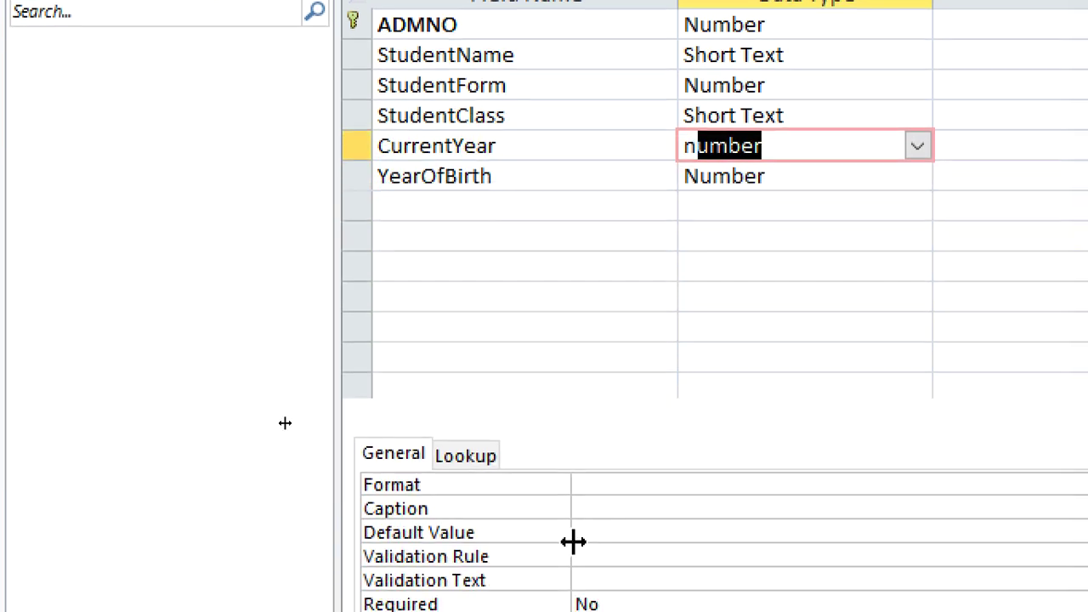
pyautogui.click(632, 444)
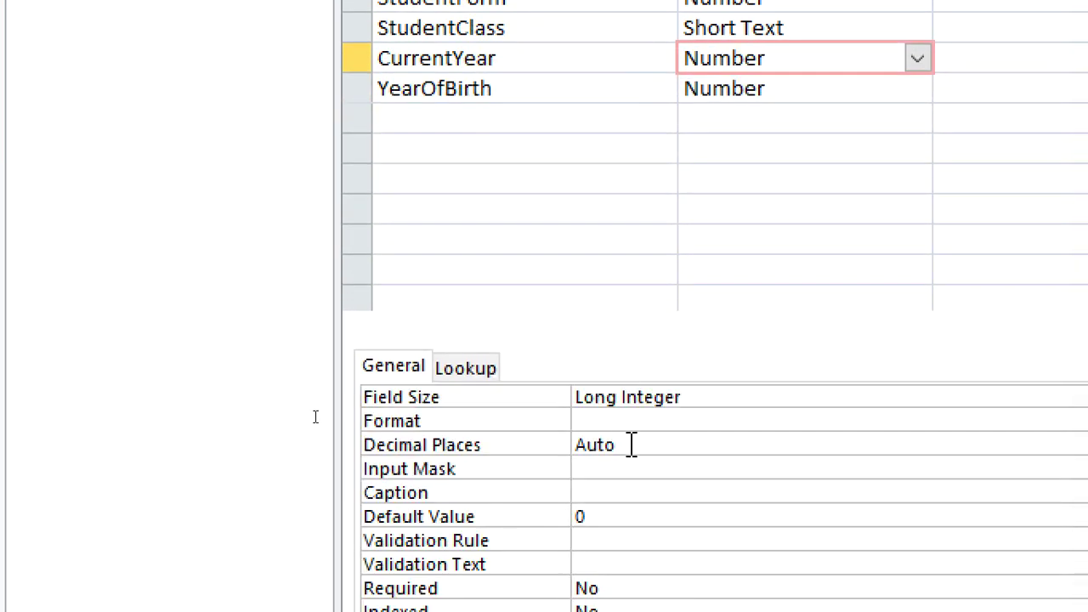
pyautogui.click(556, 515)
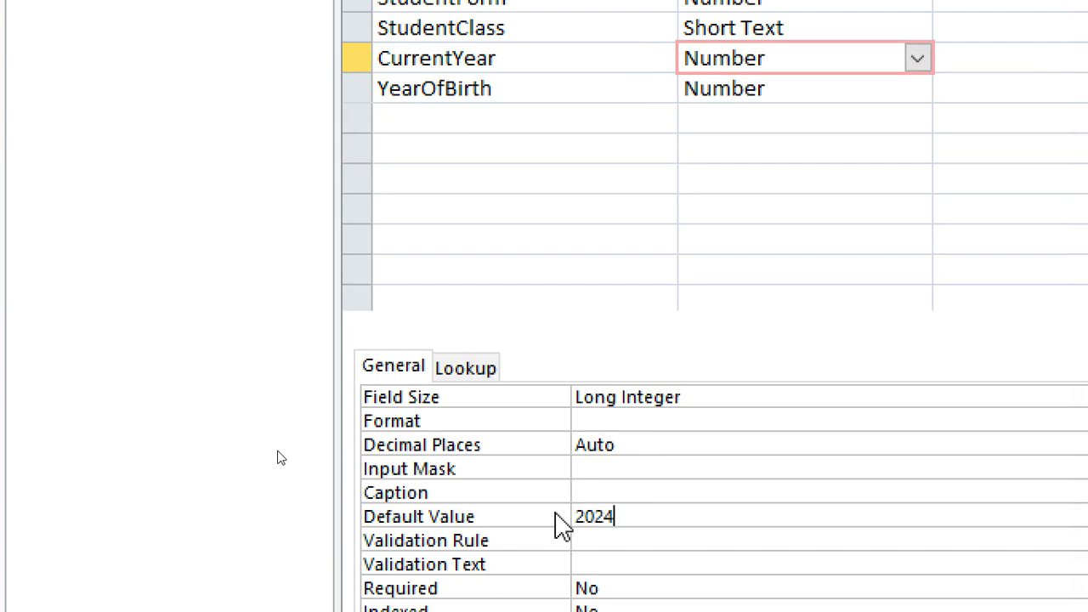
pyautogui.hotkey('ctrl', 's')
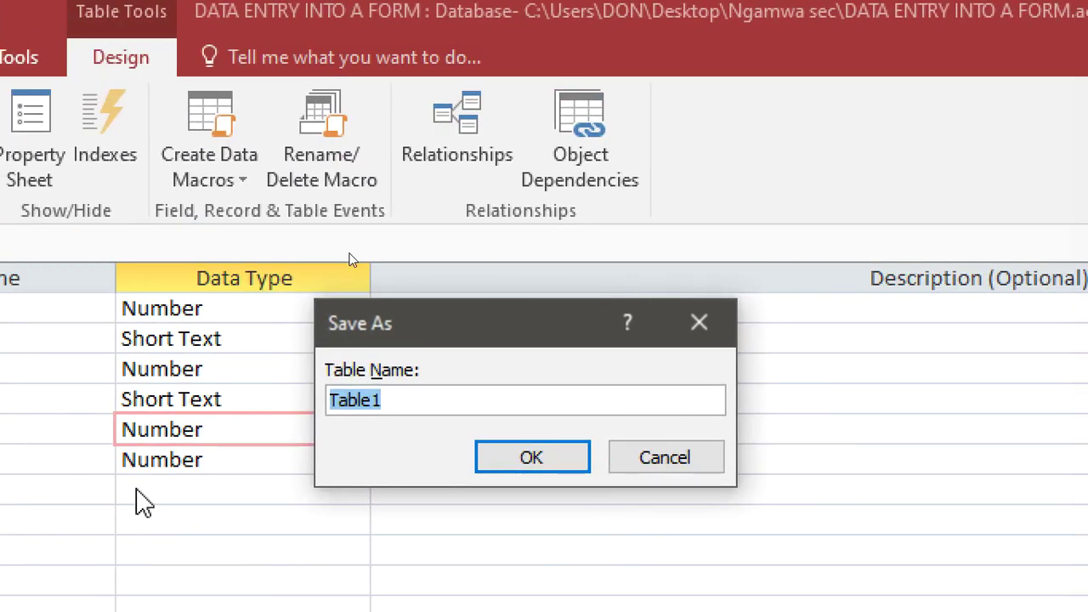
# Step: Save the table as StudentsDetails, then open its datasheet and close it again
pyautogui.write('b')
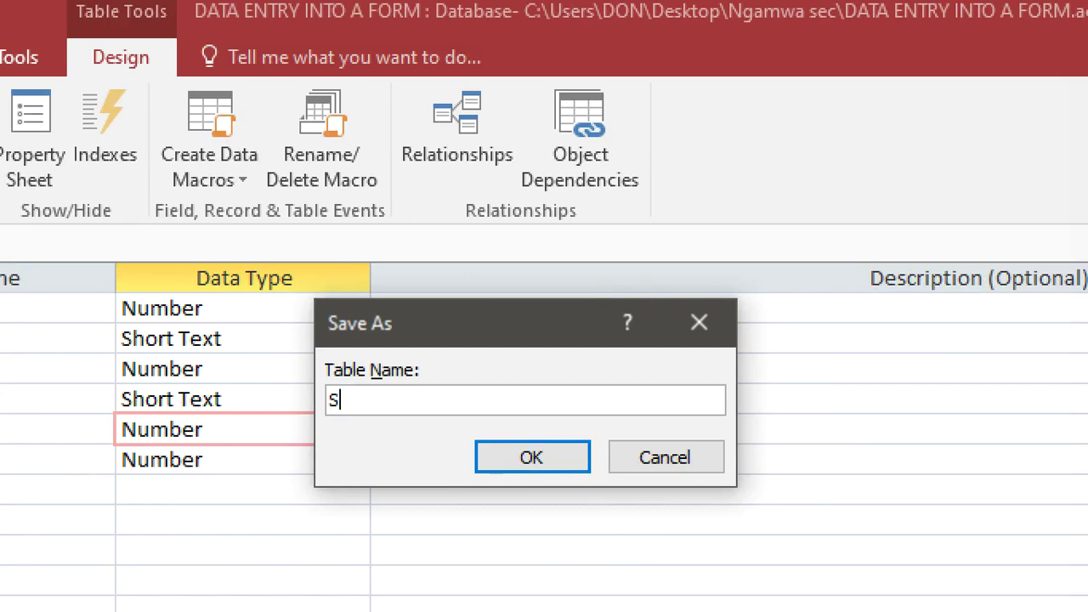
pyautogui.write('tudentsDetails')
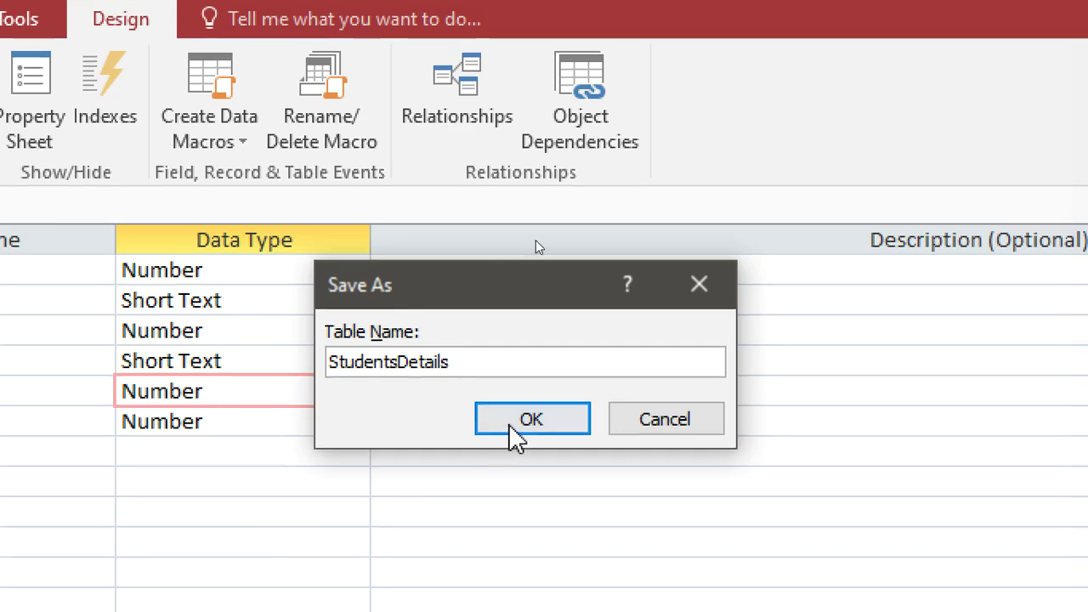
pyautogui.click(525, 459)
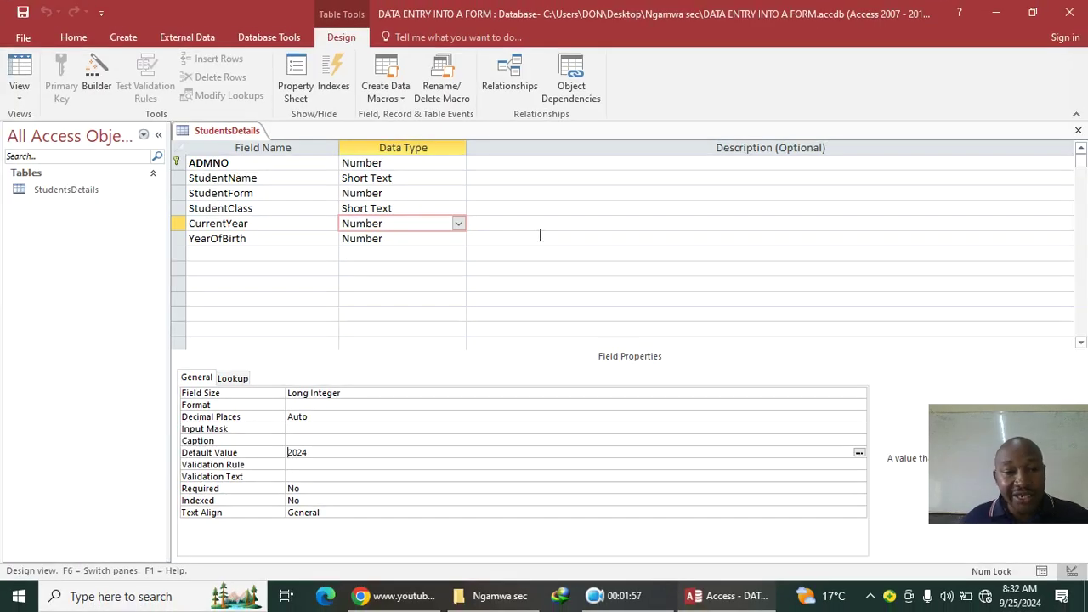
pyautogui.click(1078, 130)
pyautogui.doubleClick(89, 191)
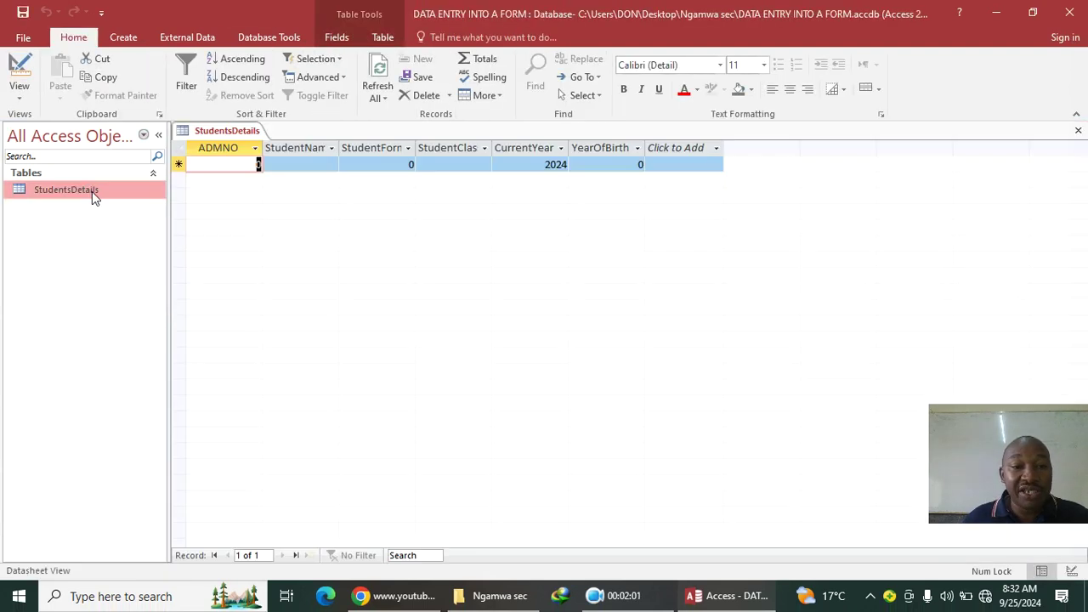
pyautogui.click(1078, 130)
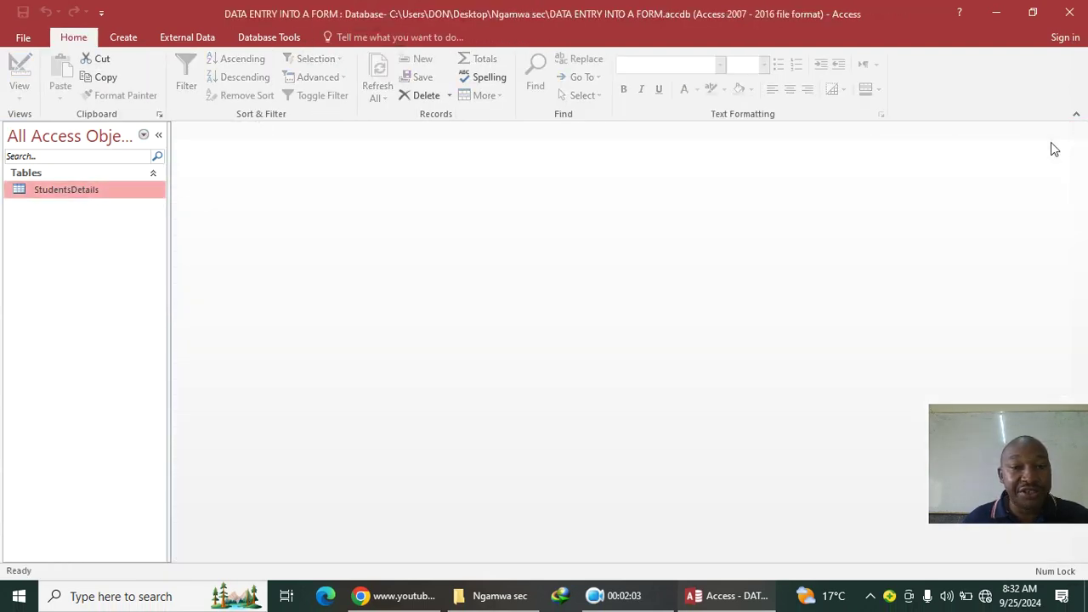
# Step: Start the Form Wizard from the Create ribbon
pyautogui.click(128, 39)
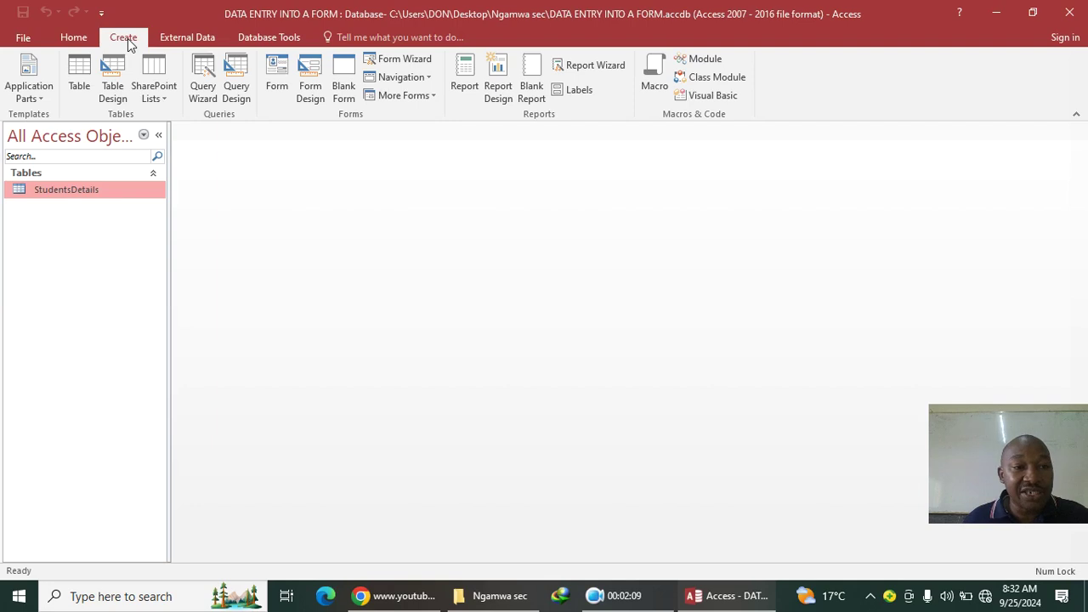
pyautogui.click(404, 59)
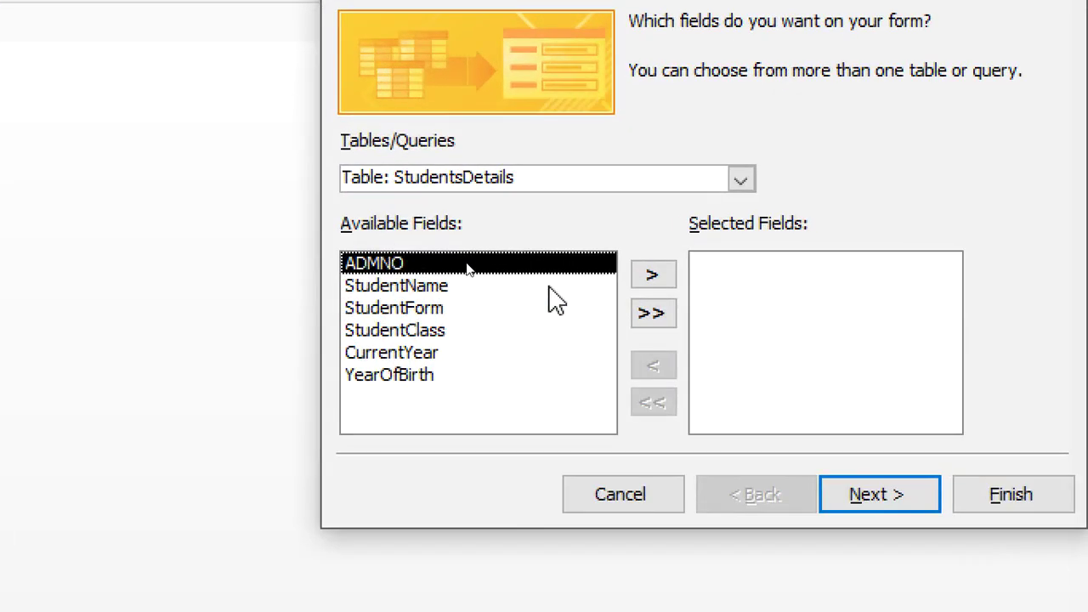
# Step: Build a columnar form with all six StudentsDetails fields, titled StudentsDetailsForm1
pyautogui.click(654, 323)
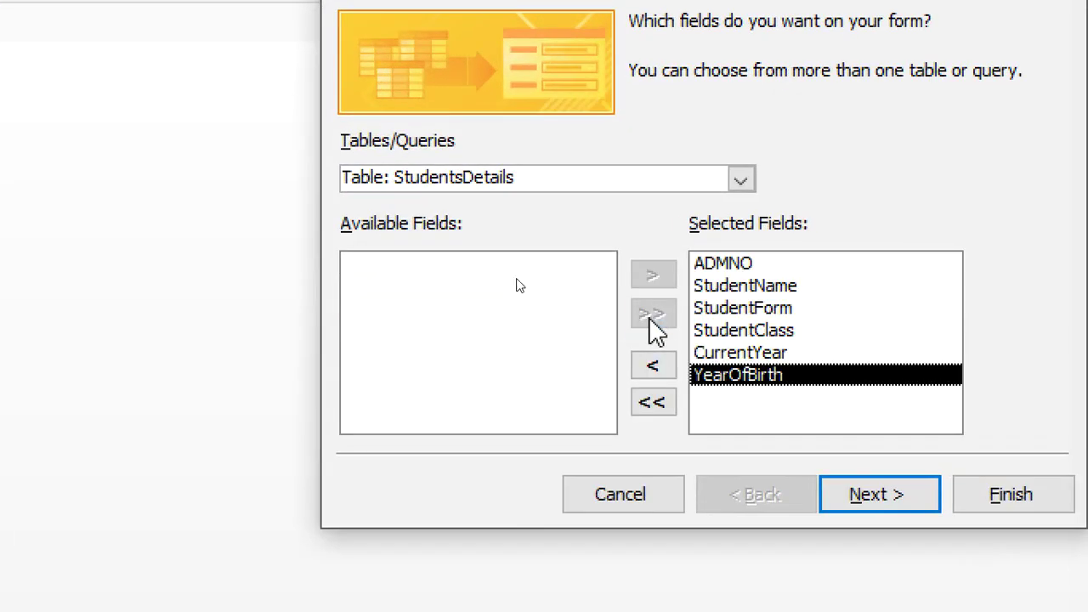
pyautogui.click(862, 501)
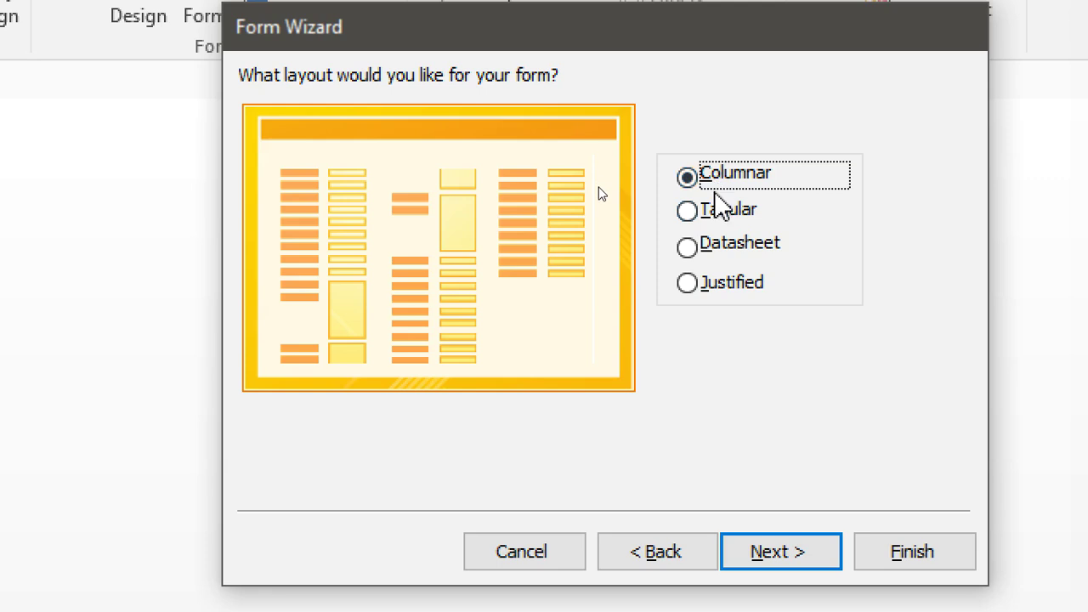
pyautogui.click(776, 516)
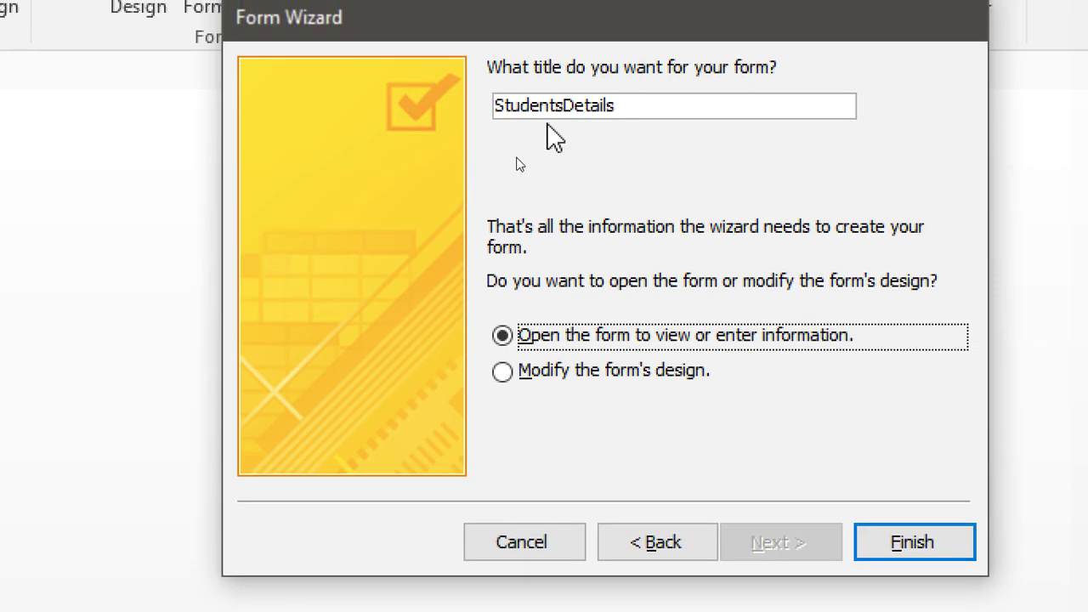
pyautogui.click(639, 117)
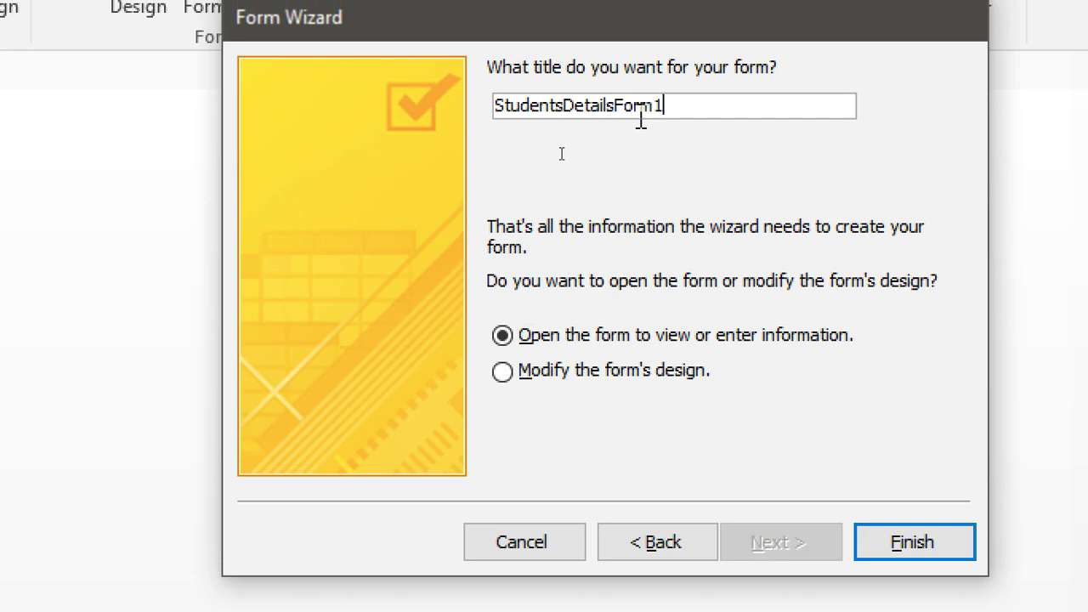
pyautogui.click(899, 534)
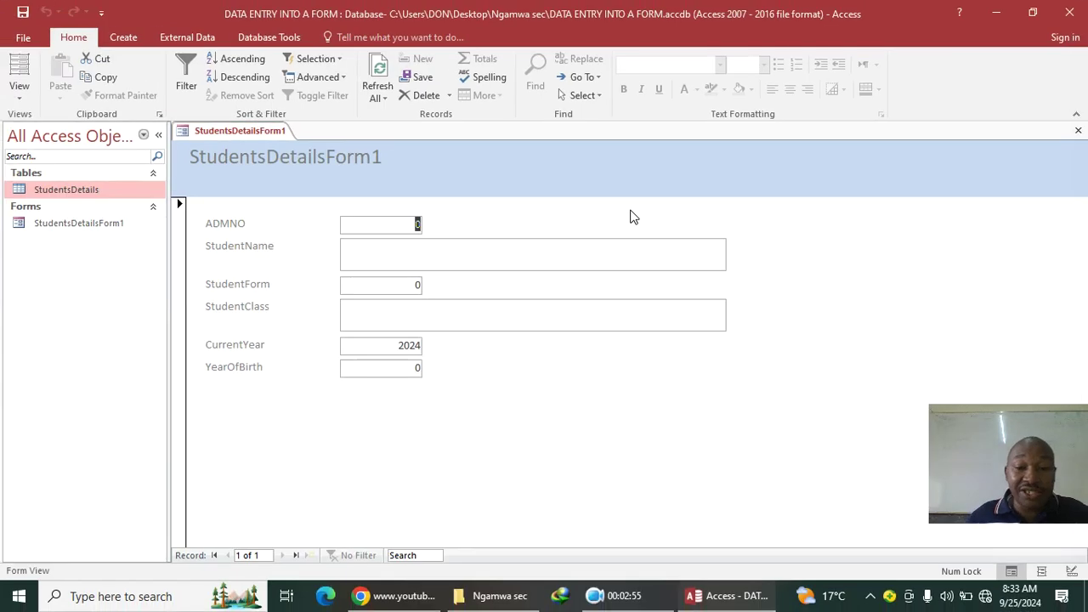
# Step: In Design View, make the six field labels black, bold, 14 pt and right-aligned
pyautogui.rightClick(949, 78)
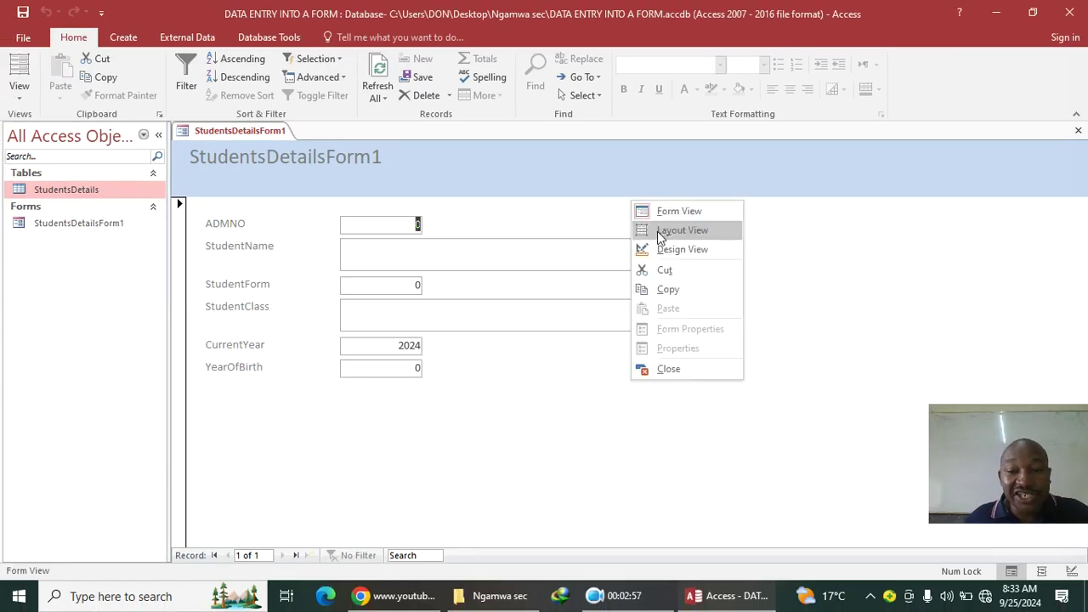
pyautogui.click(681, 249)
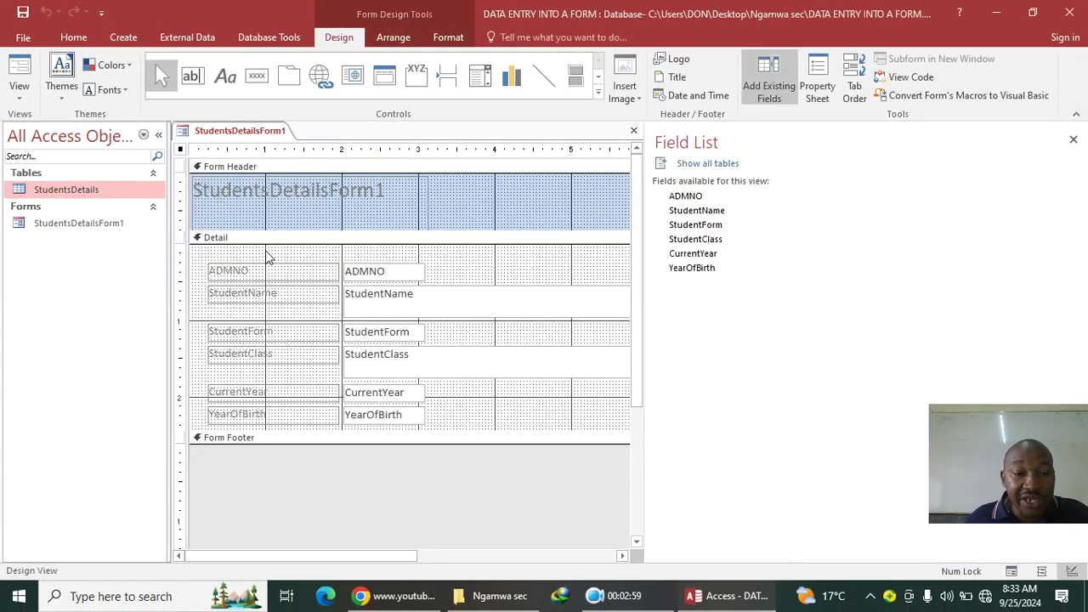
pyautogui.moveTo(267, 253); pyautogui.dragTo(284, 409)
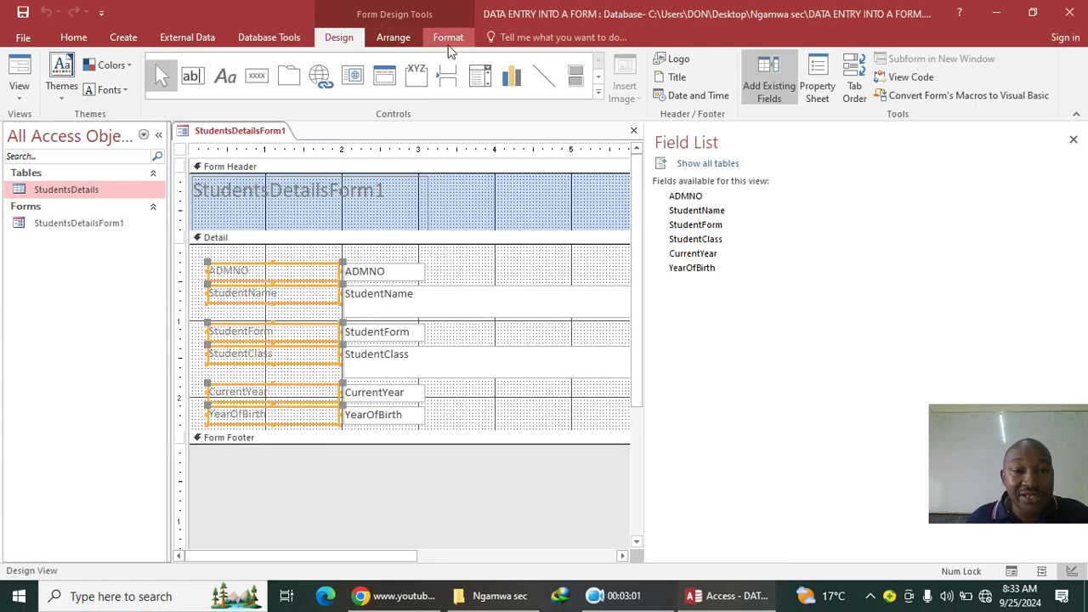
pyautogui.click(446, 38)
pyautogui.click(186, 90)
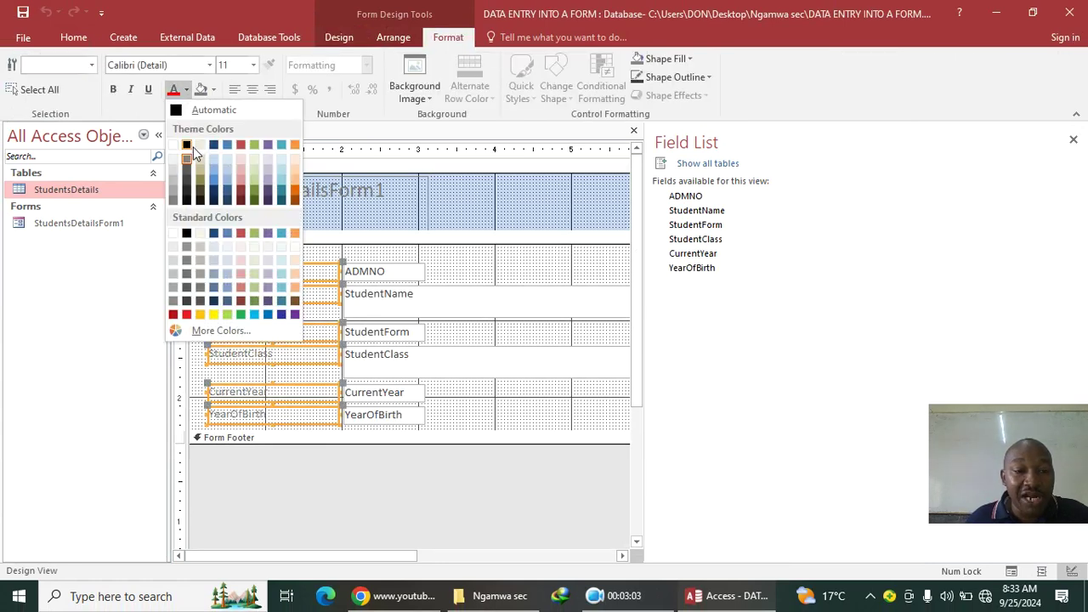
pyautogui.click(188, 146)
pyautogui.click(253, 65)
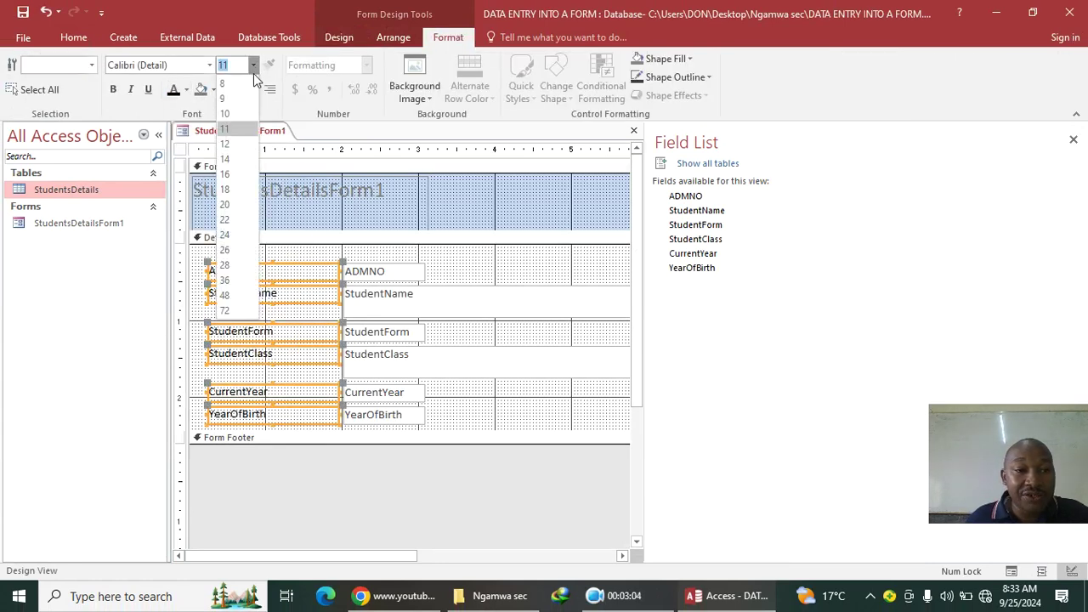
pyautogui.click(225, 159)
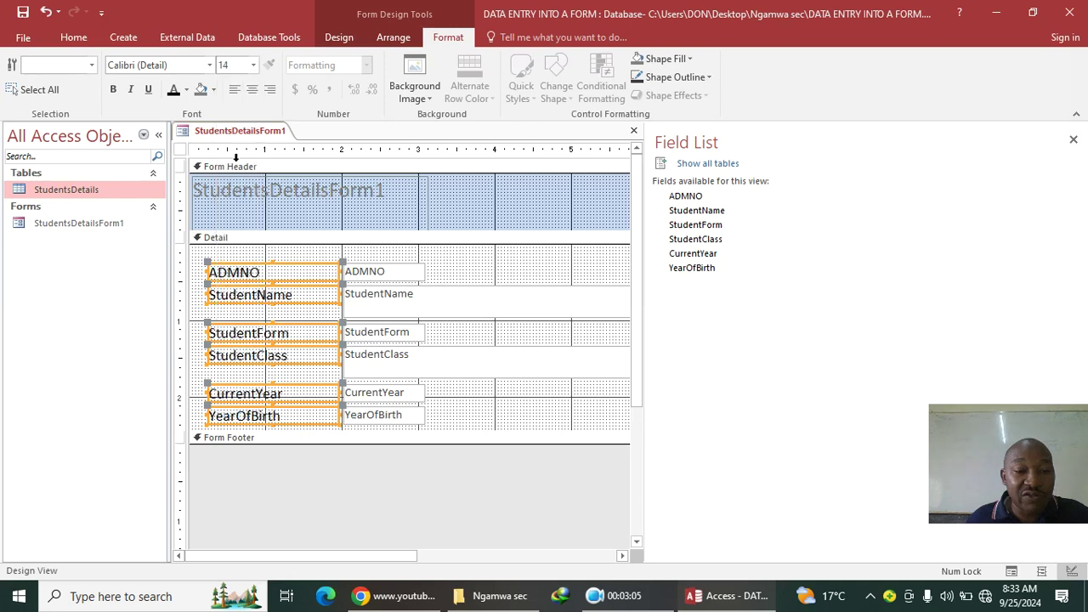
pyautogui.click(115, 91)
pyautogui.click(267, 90)
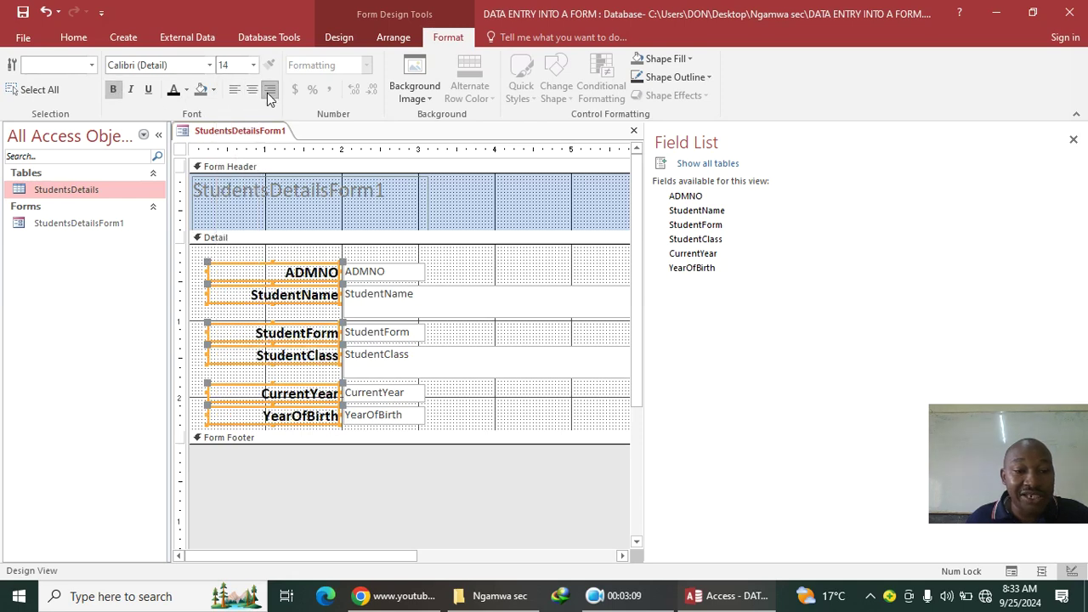
# Step: Make the six field text boxes bold and close the Field List
pyautogui.moveTo(410, 266); pyautogui.dragTo(423, 415)
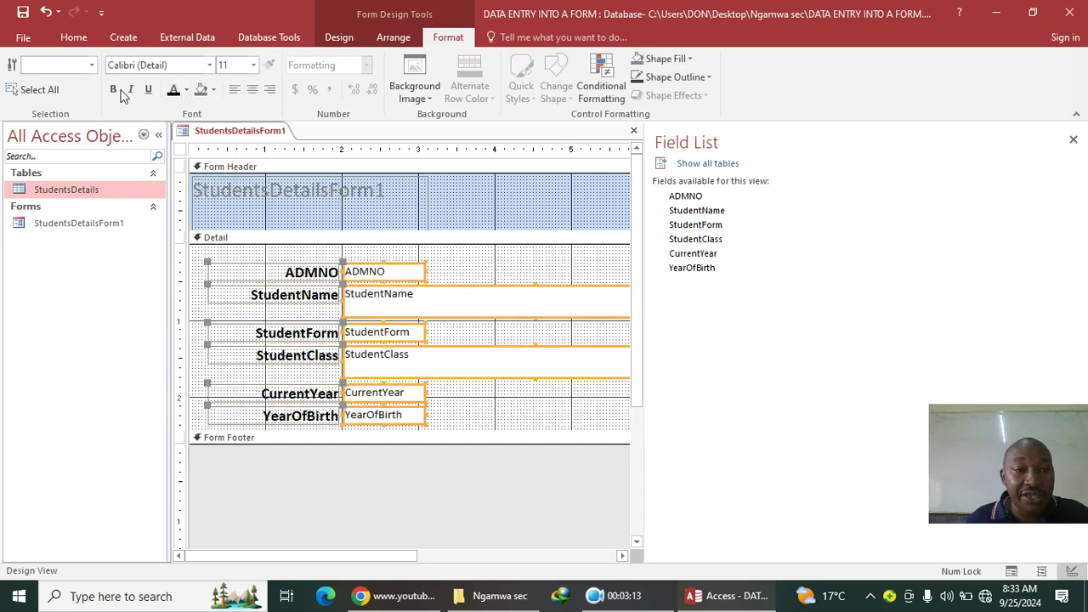
pyautogui.click(114, 90)
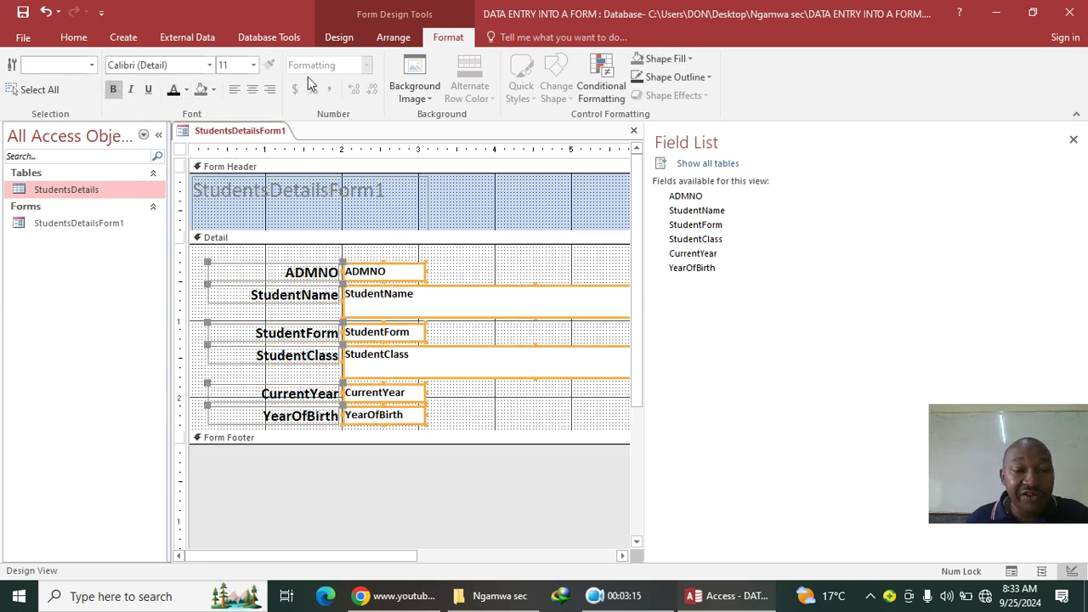
pyautogui.click(1072, 140)
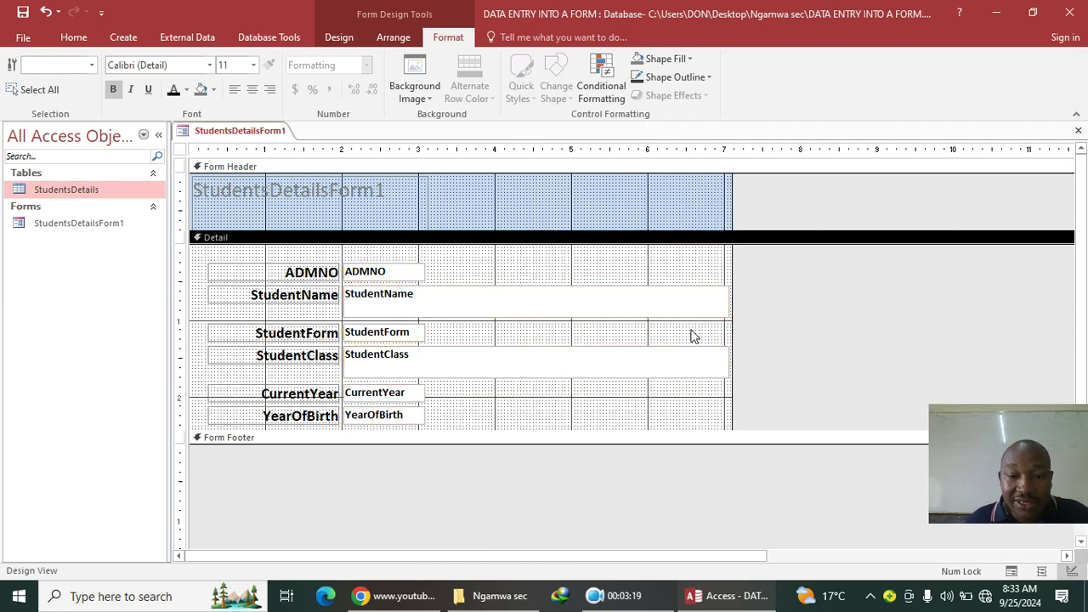
# Step: Narrow the StudentName and StudentClass text boxes to a common width
pyautogui.click(704, 315)
pyautogui.moveTo(729, 315); pyautogui.dragTo(499, 298)
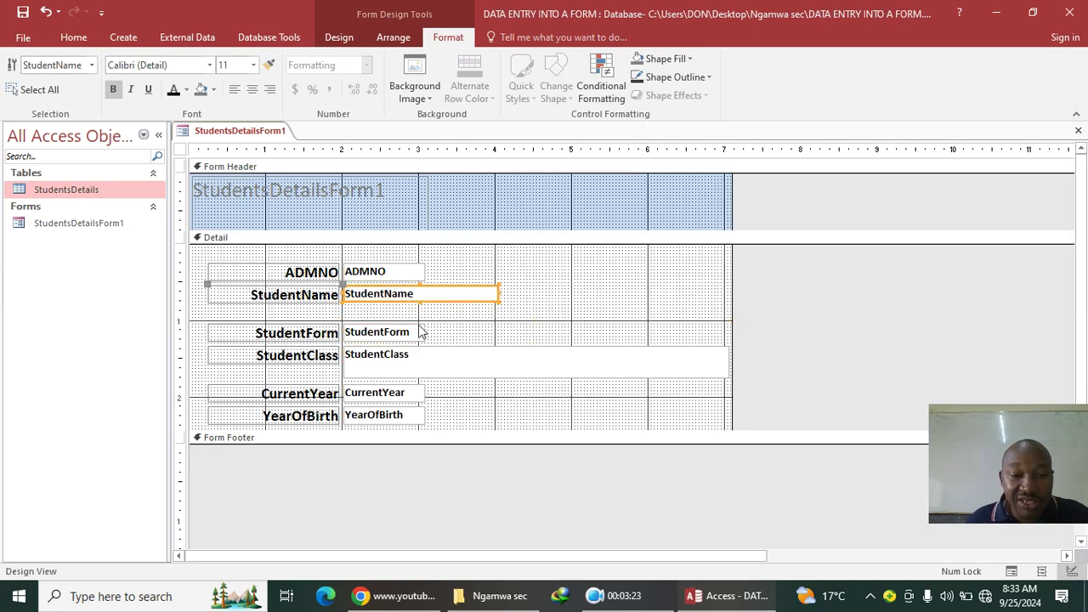
pyautogui.click(458, 363)
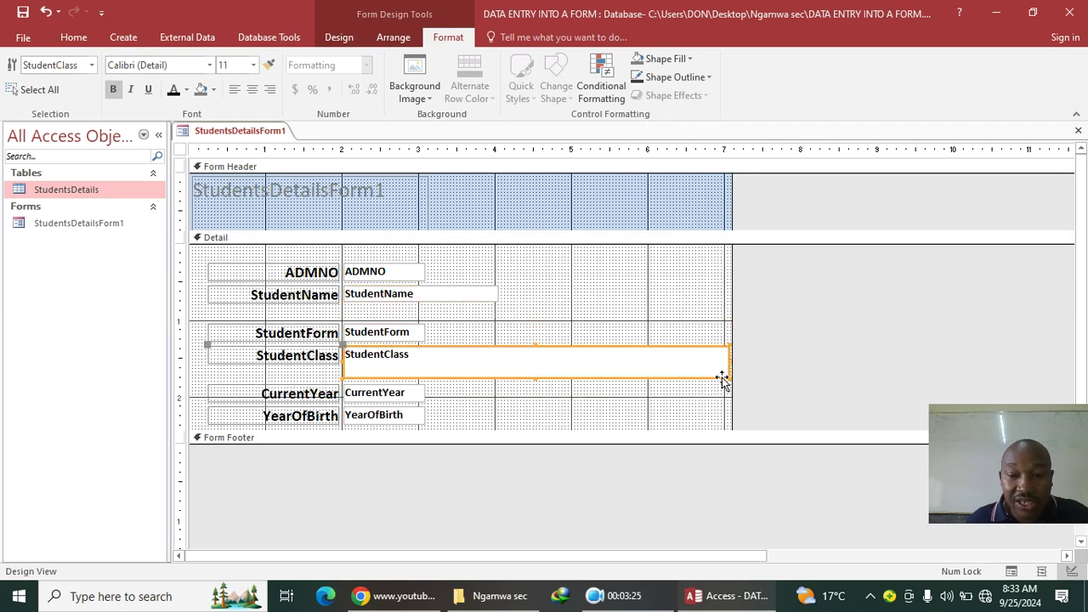
pyautogui.moveTo(728, 374); pyautogui.dragTo(497, 361)
pyautogui.click(567, 361)
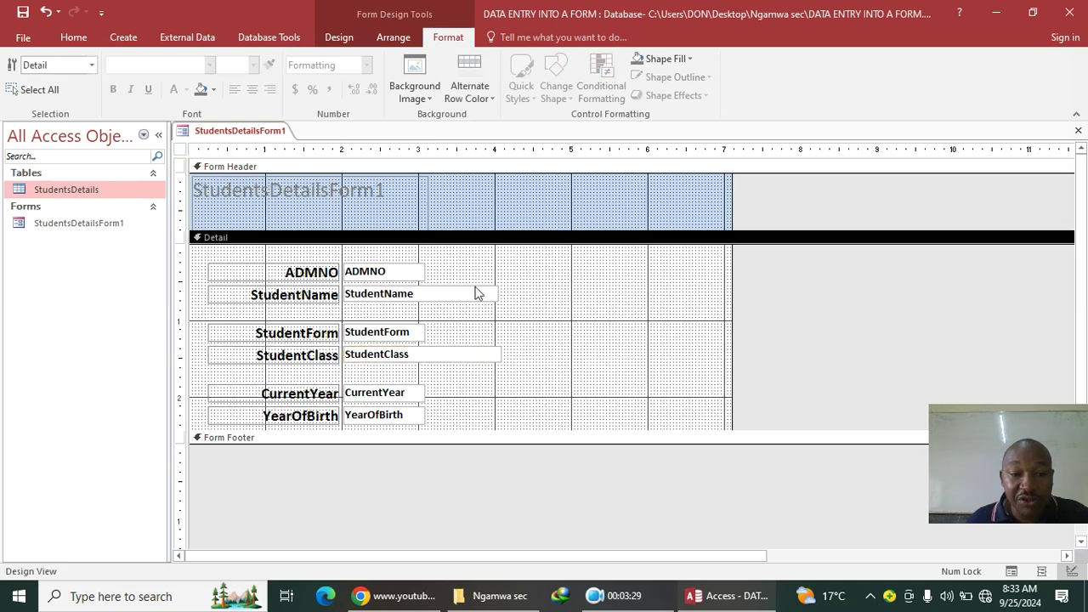
# Step: Widen the ADMNO, StudentForm, CurrentYear and YearOfBirth boxes to match StudentName
pyautogui.click(422, 271)
pyautogui.moveTo(424, 269); pyautogui.dragTo(500, 273)
pyautogui.click(423, 332)
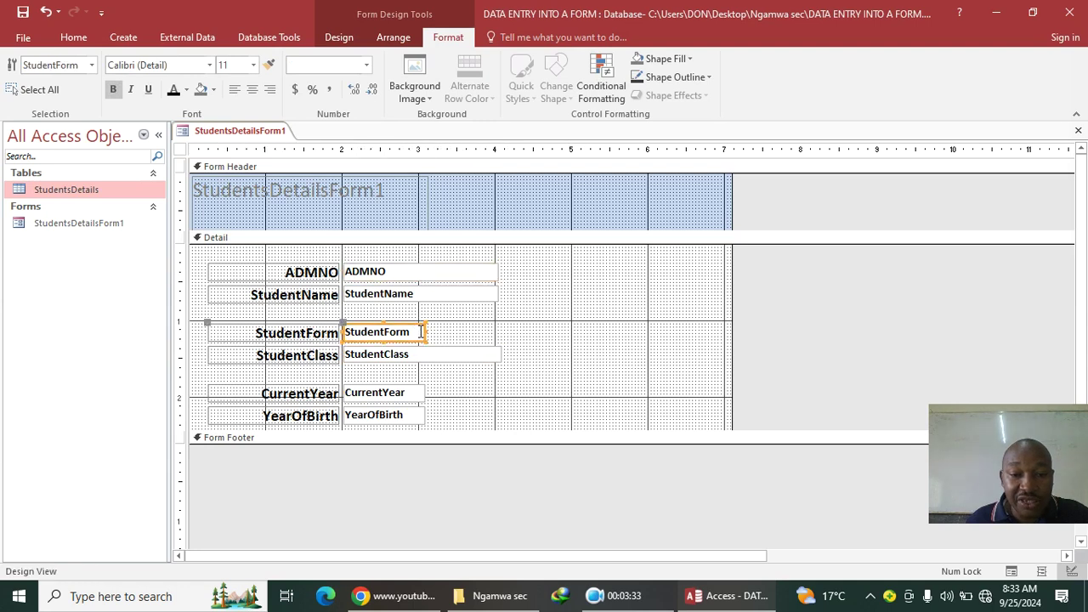
pyautogui.moveTo(425, 331); pyautogui.dragTo(495, 338)
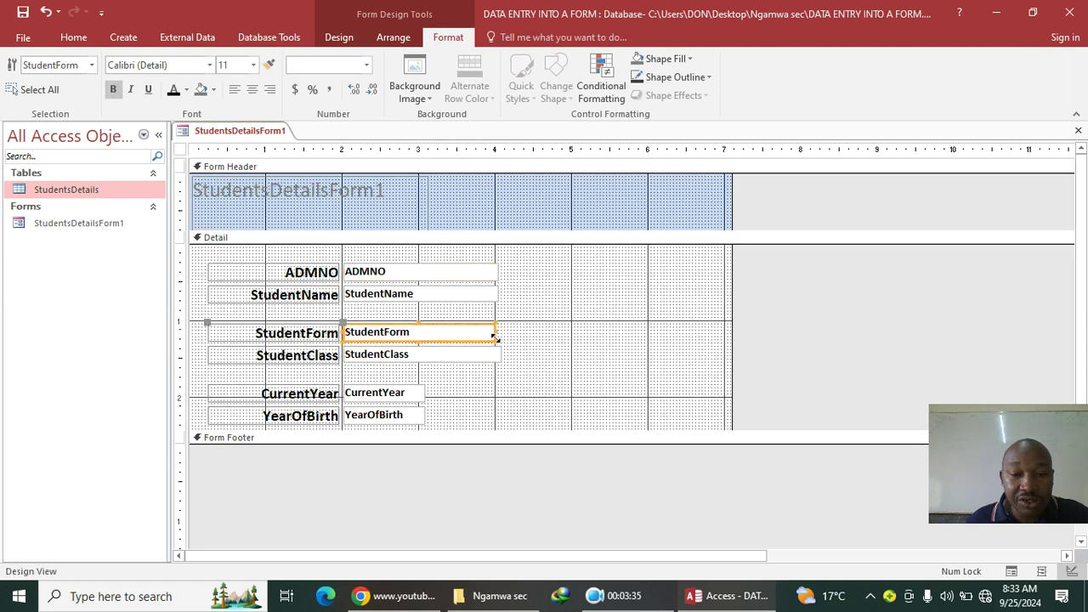
pyautogui.click(423, 391)
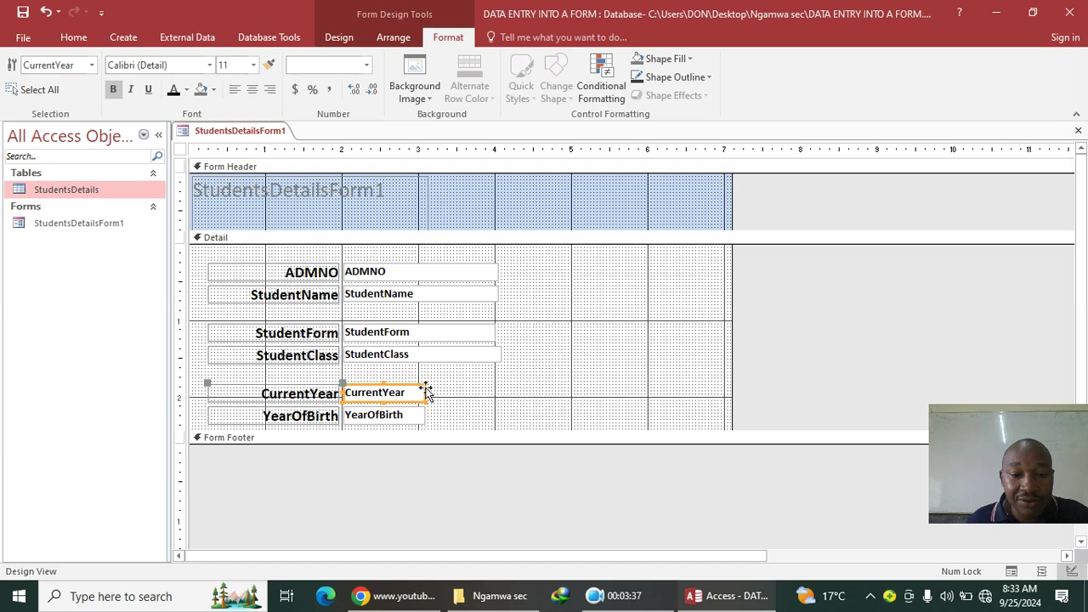
pyautogui.moveTo(421, 391); pyautogui.dragTo(497, 397)
pyautogui.click(418, 415)
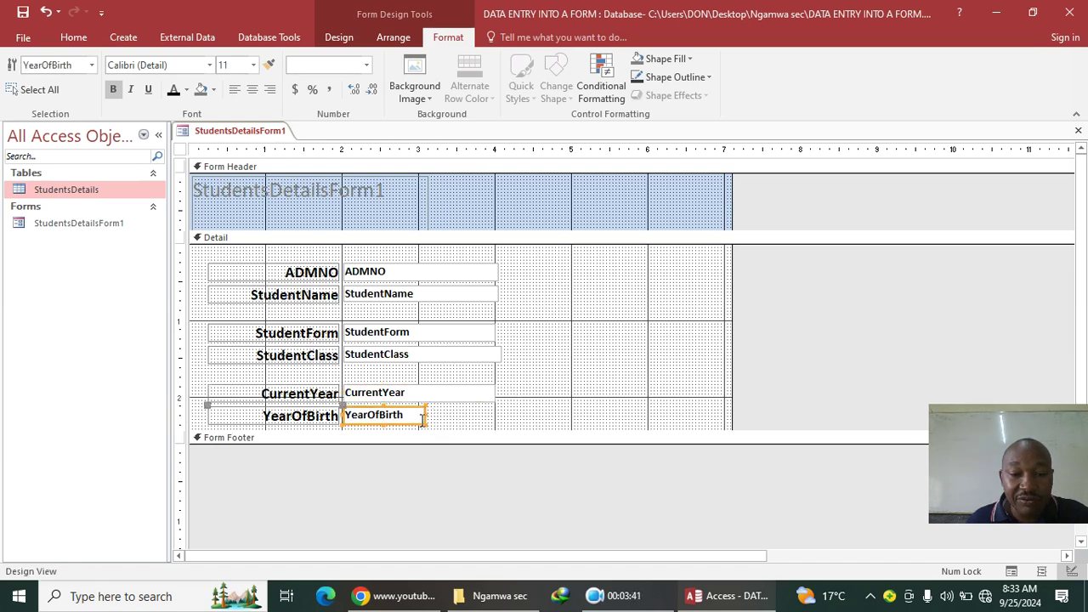
pyautogui.moveTo(424, 415); pyautogui.dragTo(501, 414)
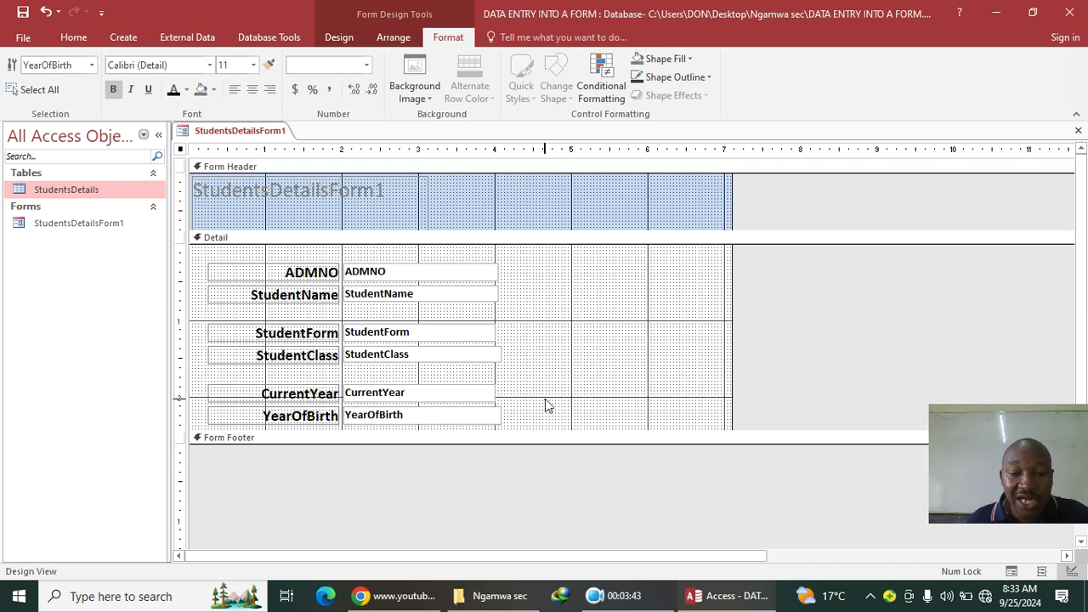
pyautogui.click(544, 347)
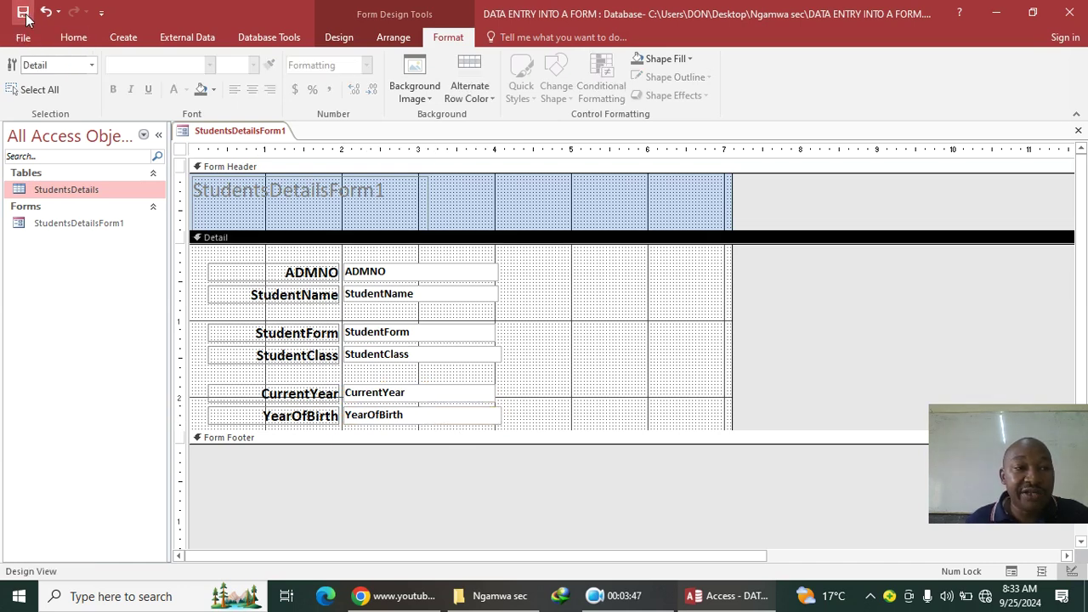
# Step: Center the form header title and widen its label across the header
pyautogui.click(304, 206)
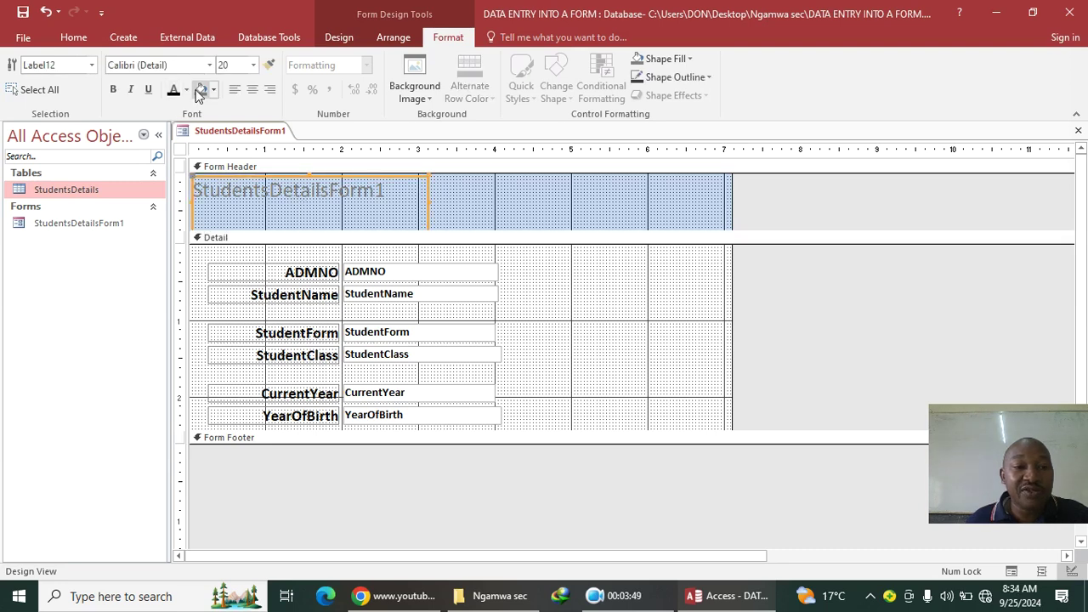
pyautogui.click(252, 89)
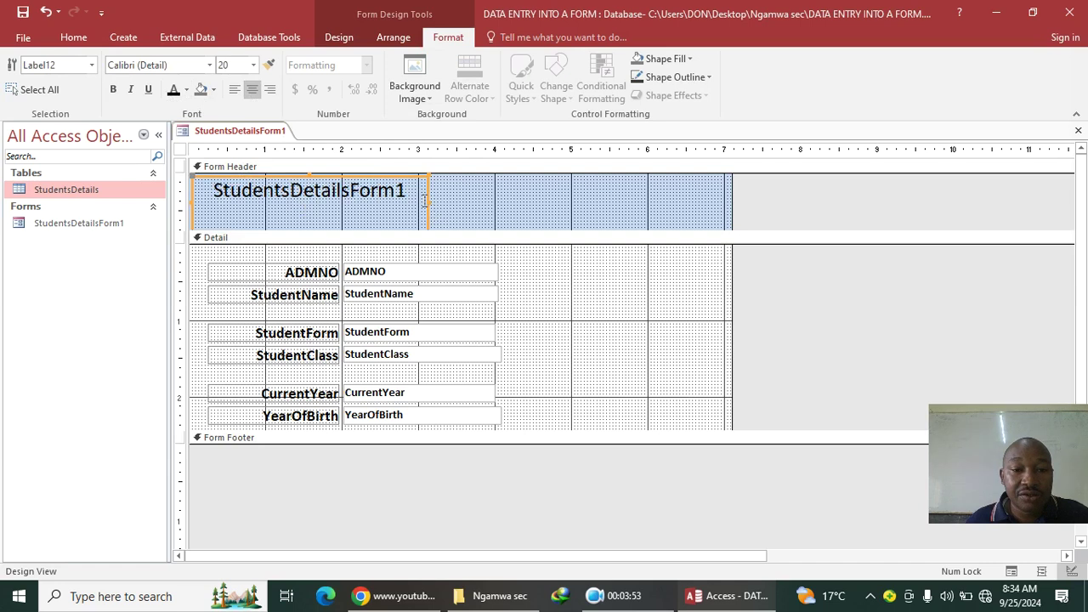
pyautogui.moveTo(424, 201); pyautogui.dragTo(719, 213)
# Step: Correct the title to read 'Students Details Form' and switch the form to Form View
pyautogui.click(552, 207)
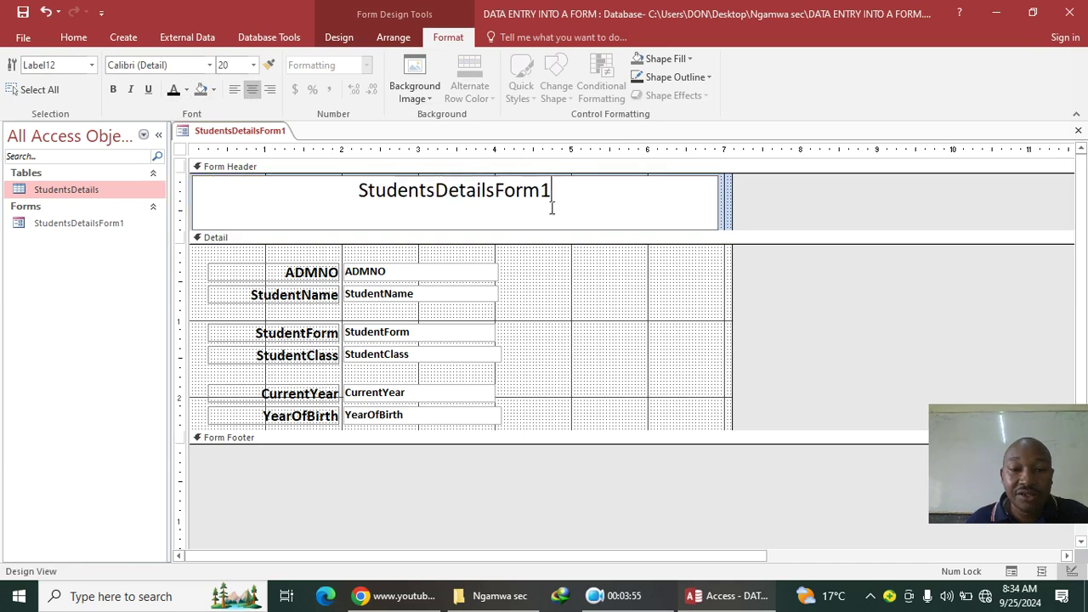
pyautogui.press('BackSpace')
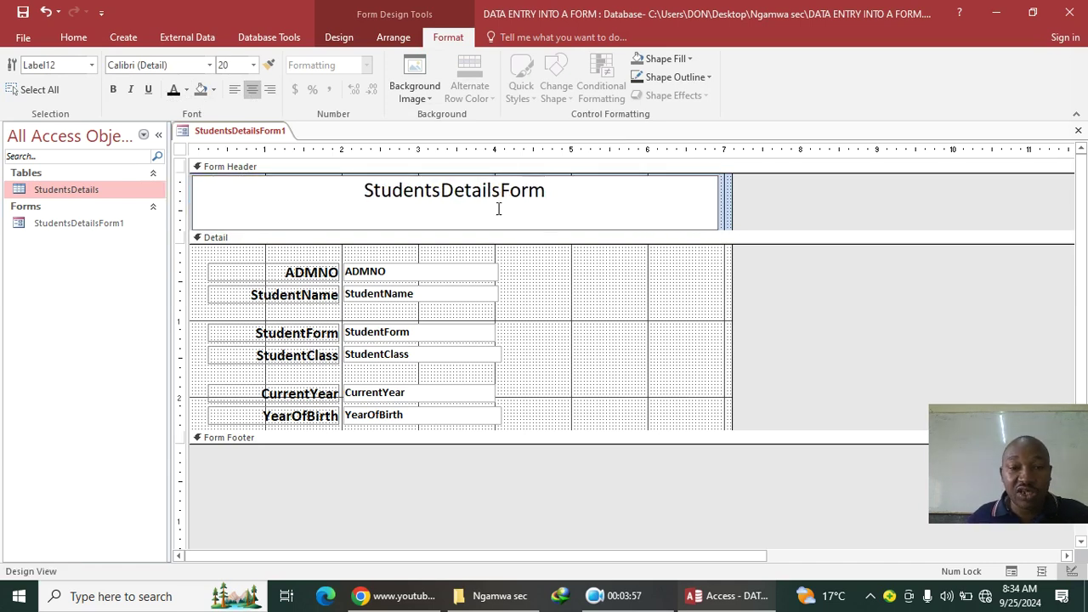
pyautogui.moveTo(448, 186); pyautogui.dragTo(441, 187)
pyautogui.click(438, 191)
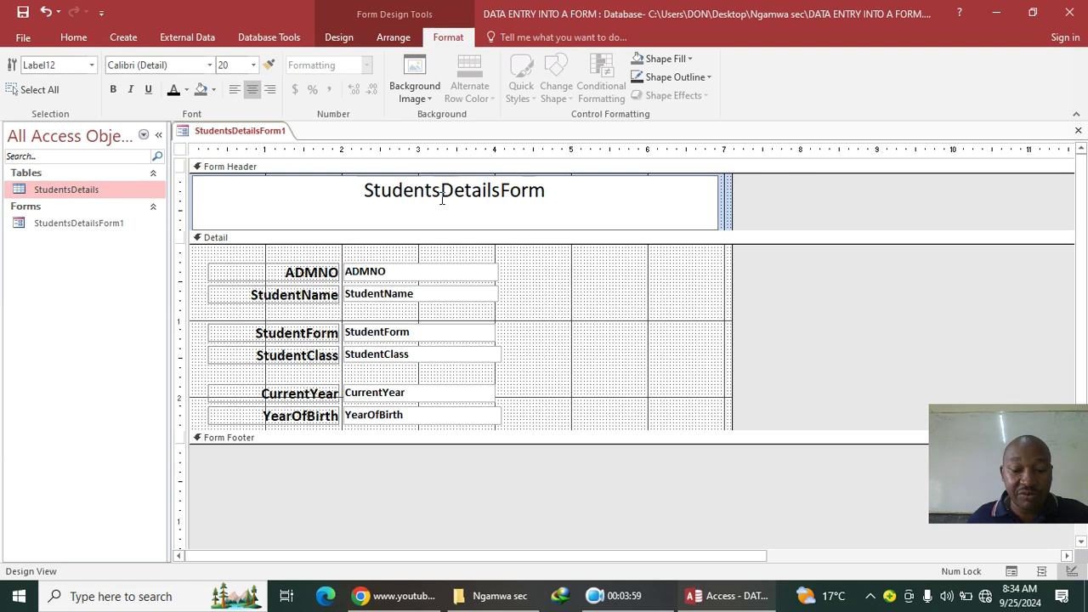
pyautogui.click(504, 192)
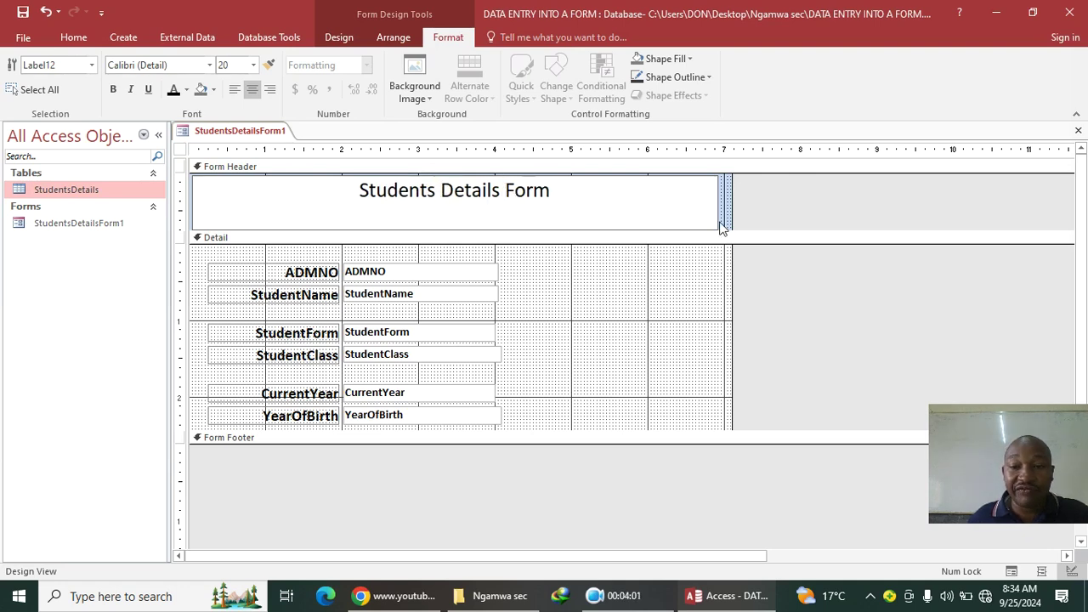
pyautogui.click(720, 227)
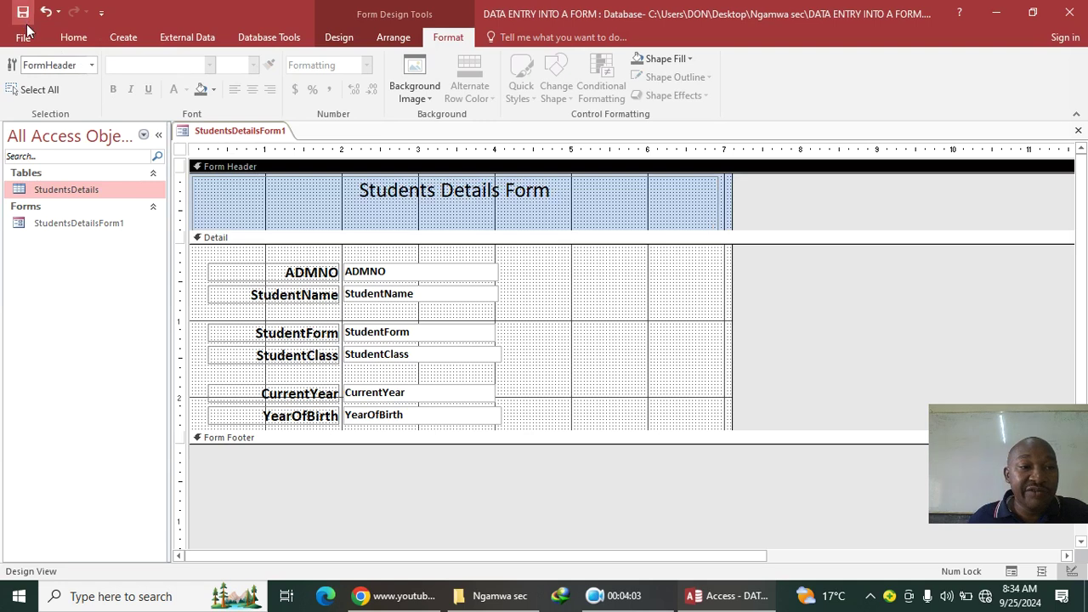
pyautogui.click(75, 37)
pyautogui.click(25, 75)
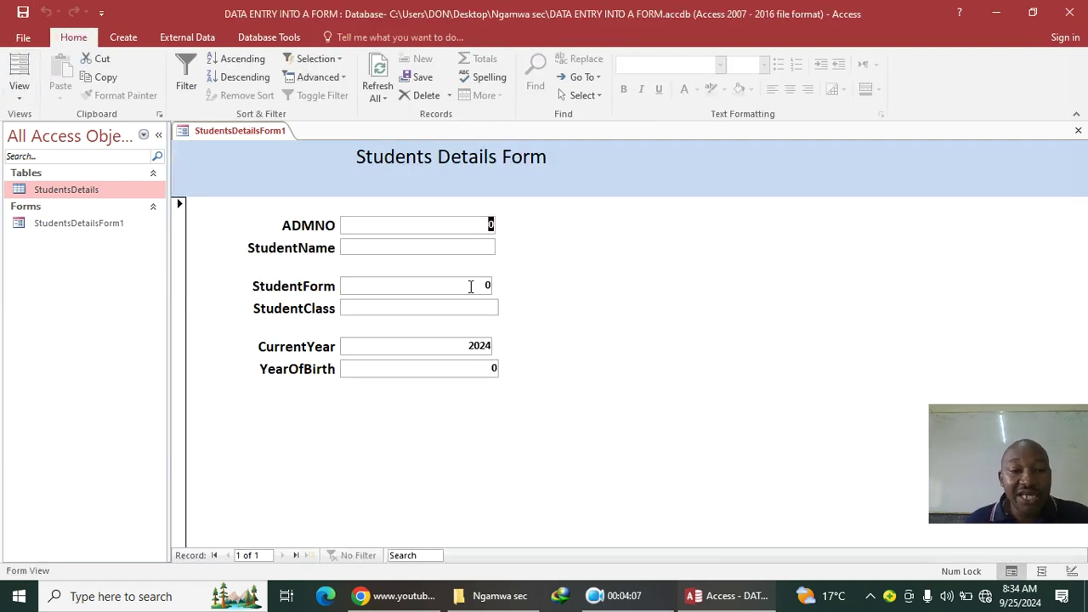
# Step: Finish the first student record with Form 1, class N, born 2000, and save it
pyautogui.write('700')
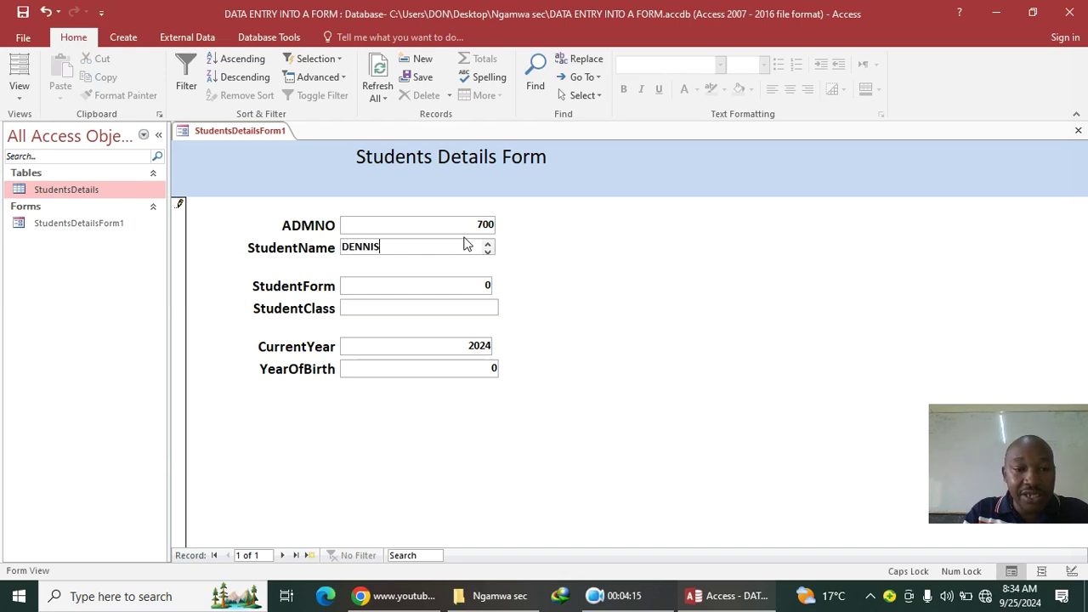
pyautogui.press('Tab')
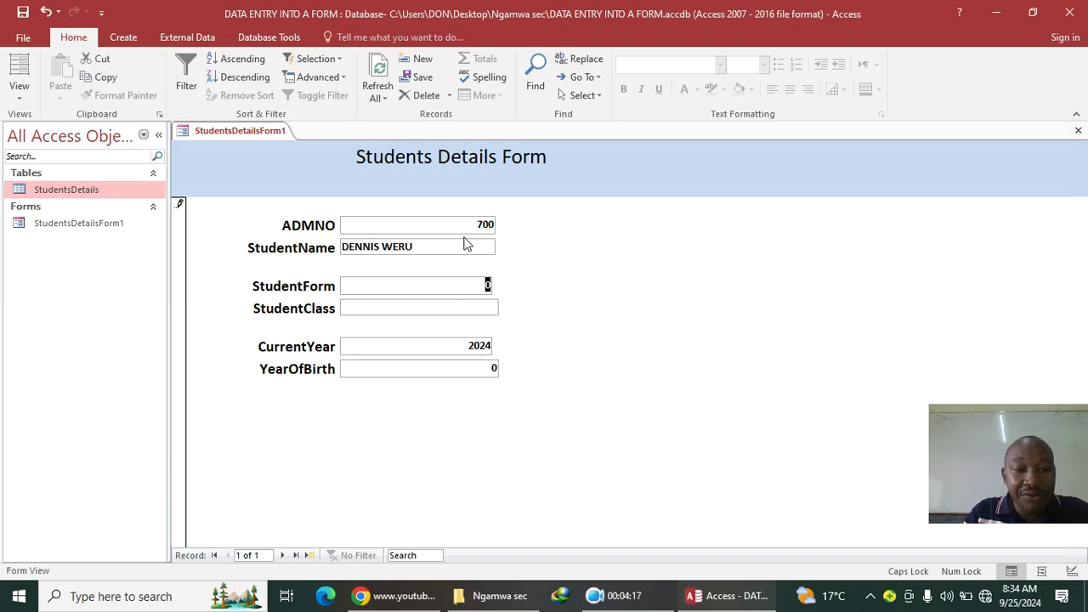
pyautogui.press('Tab')
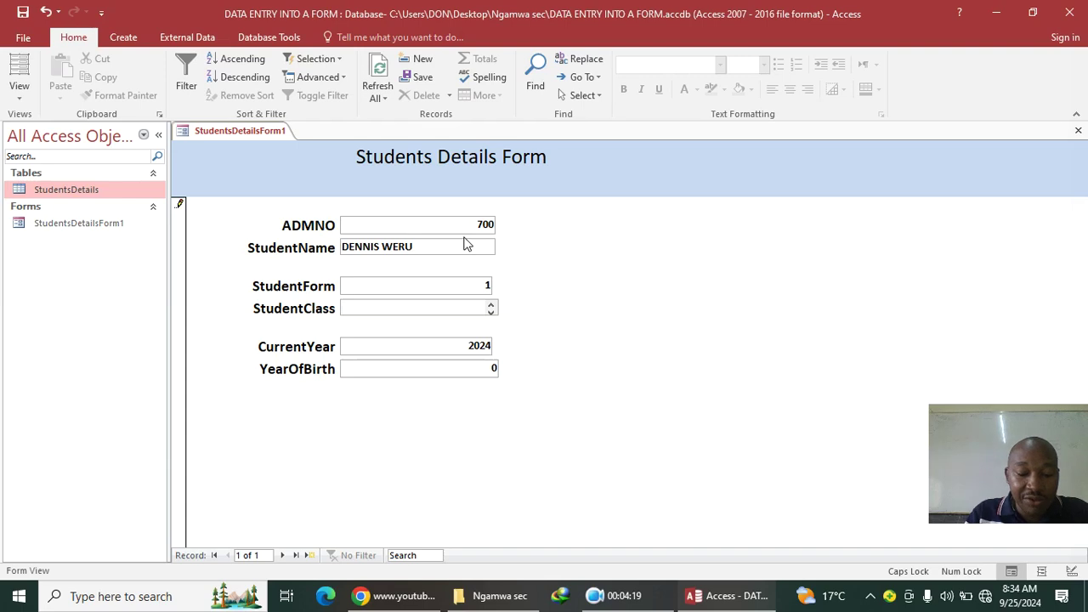
pyautogui.press('Tab')
pyautogui.press('Tab')
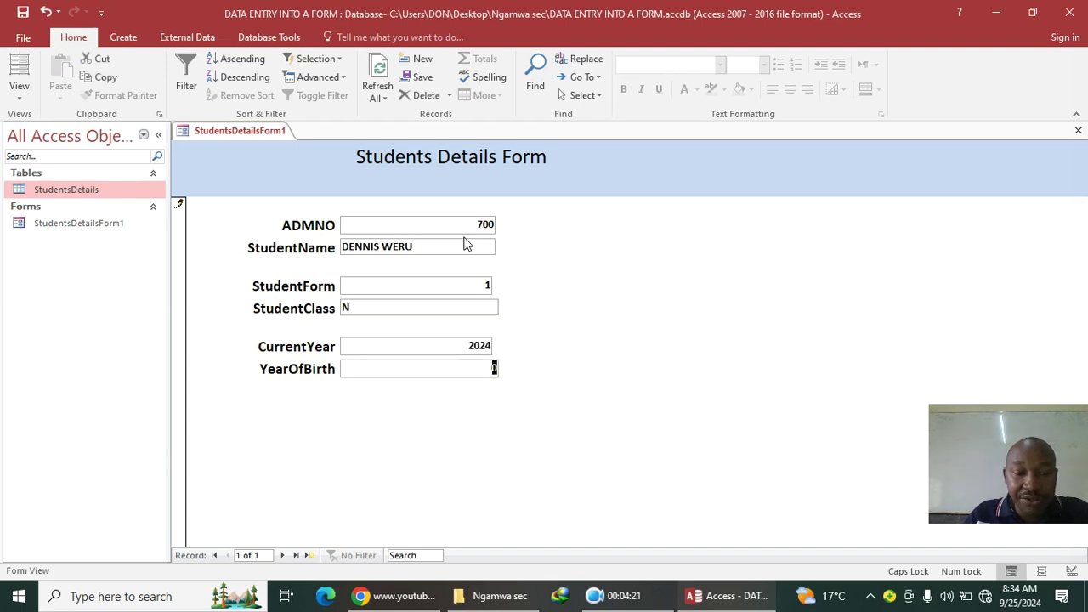
pyautogui.write('2000')
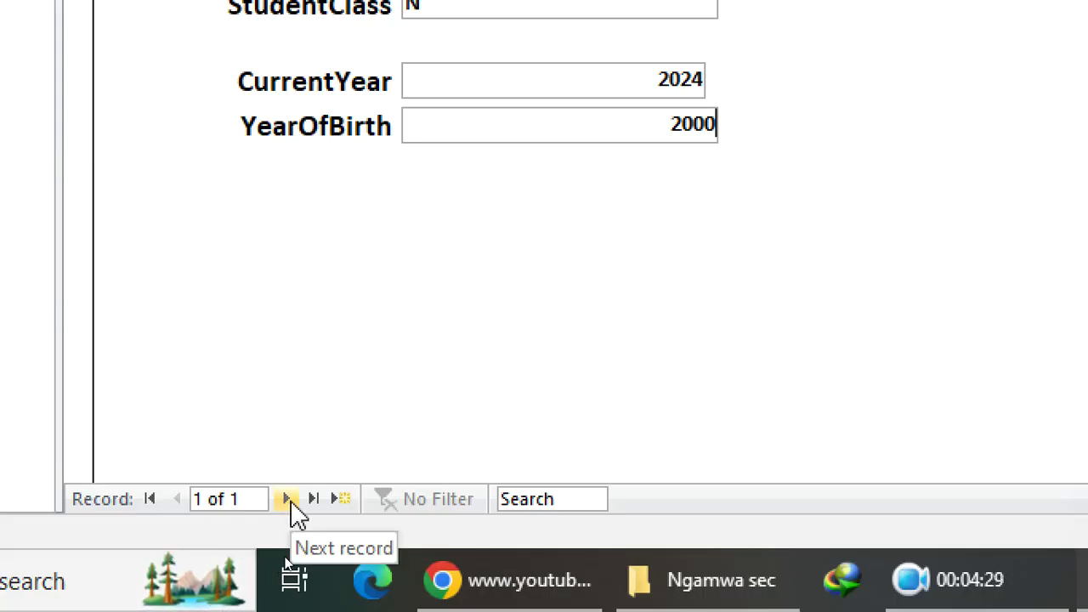
pyautogui.click(341, 499)
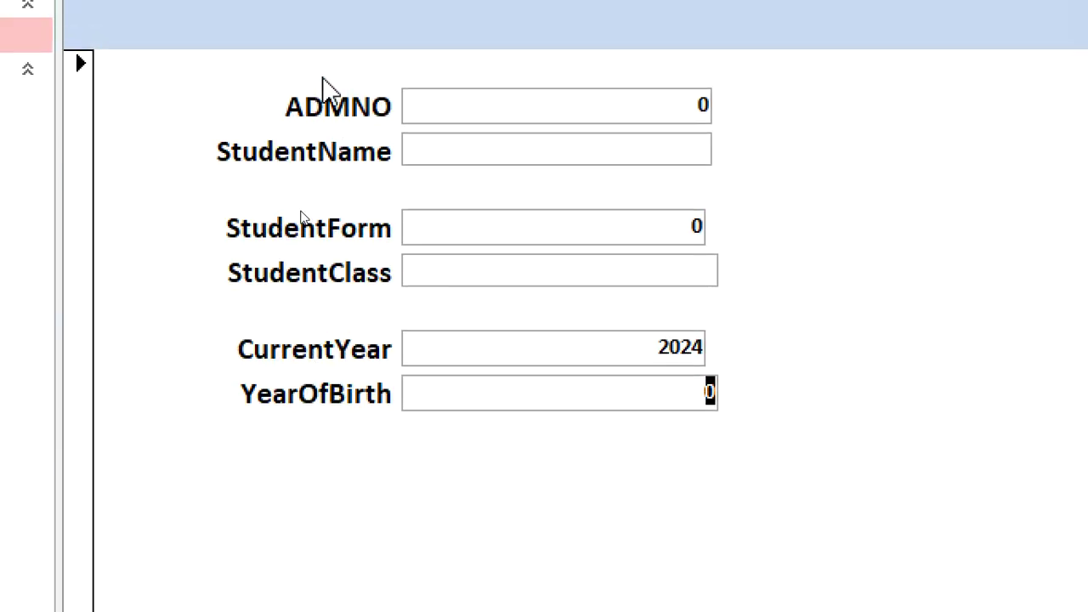
# Step: Add a second record: ADMNO 7002, the student's name, Form 1, class S, born 1996
pyautogui.click(469, 119)
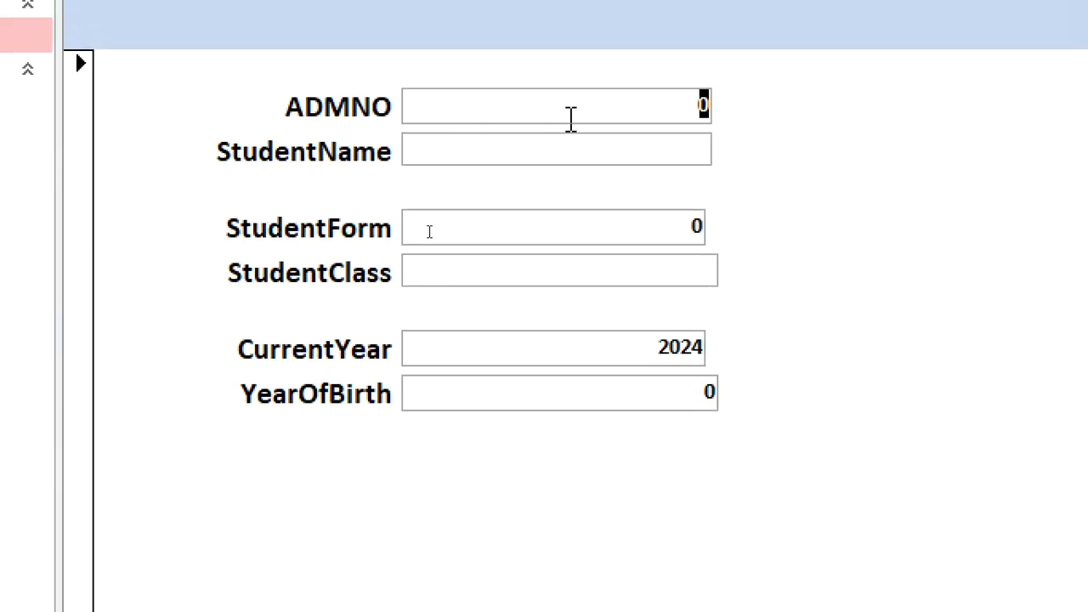
pyautogui.write('7002')
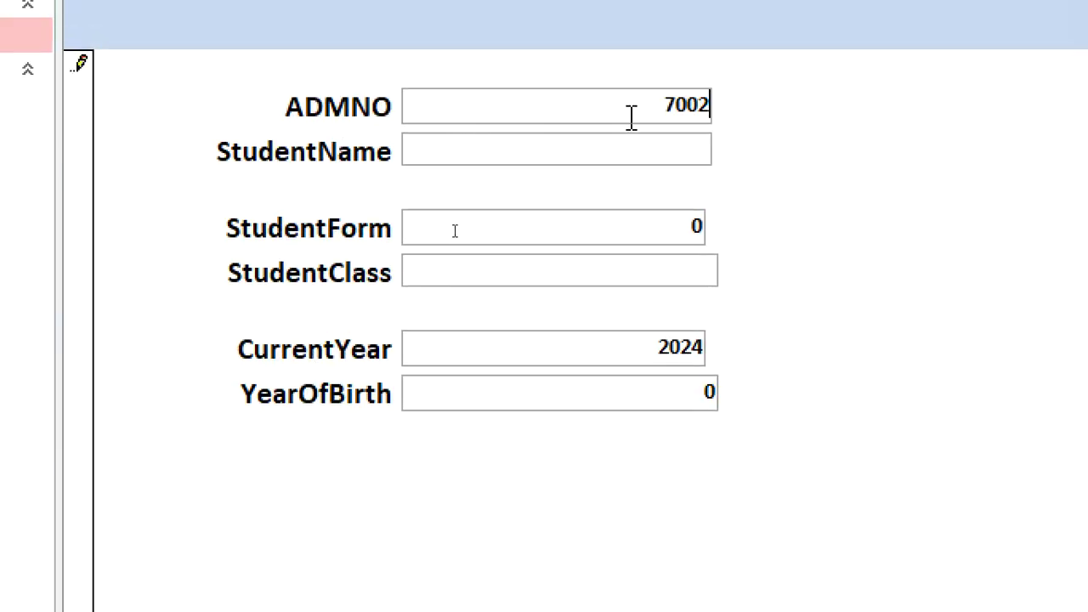
pyautogui.press('Tab')
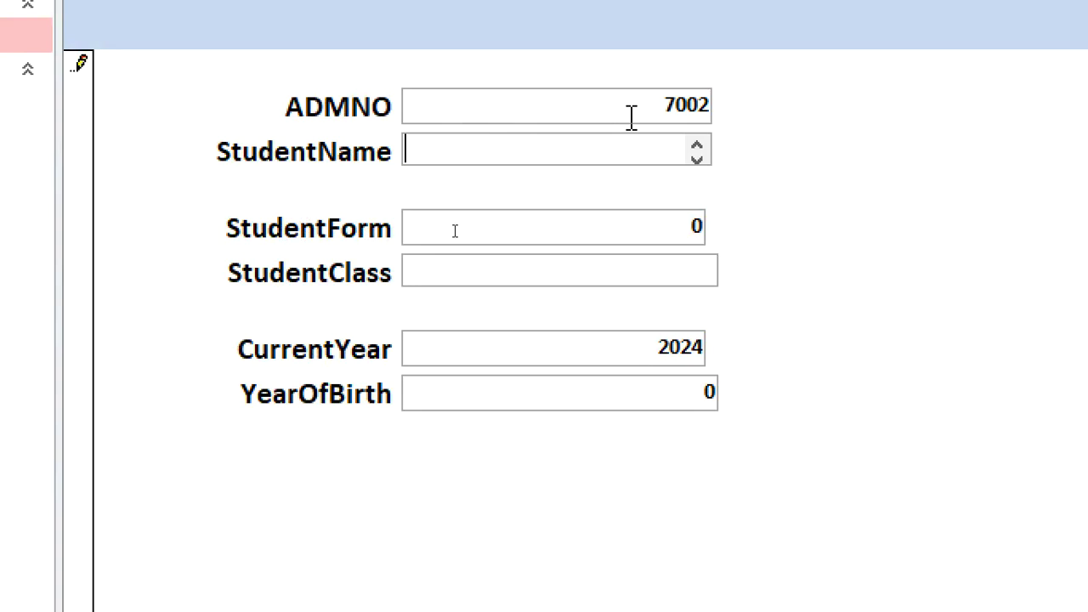
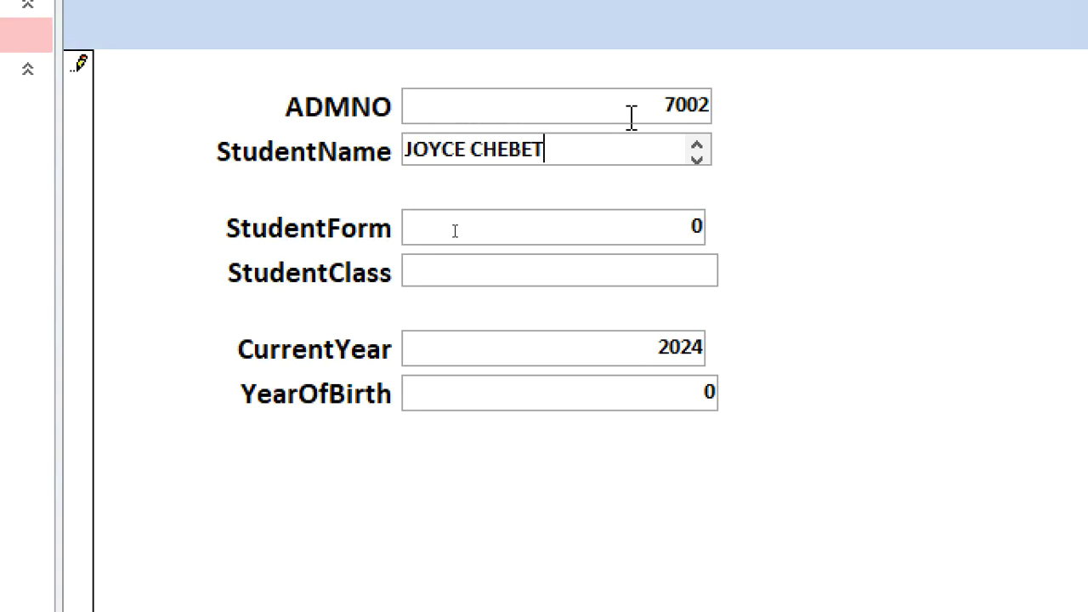
pyautogui.press('Tab')
pyautogui.write('1')
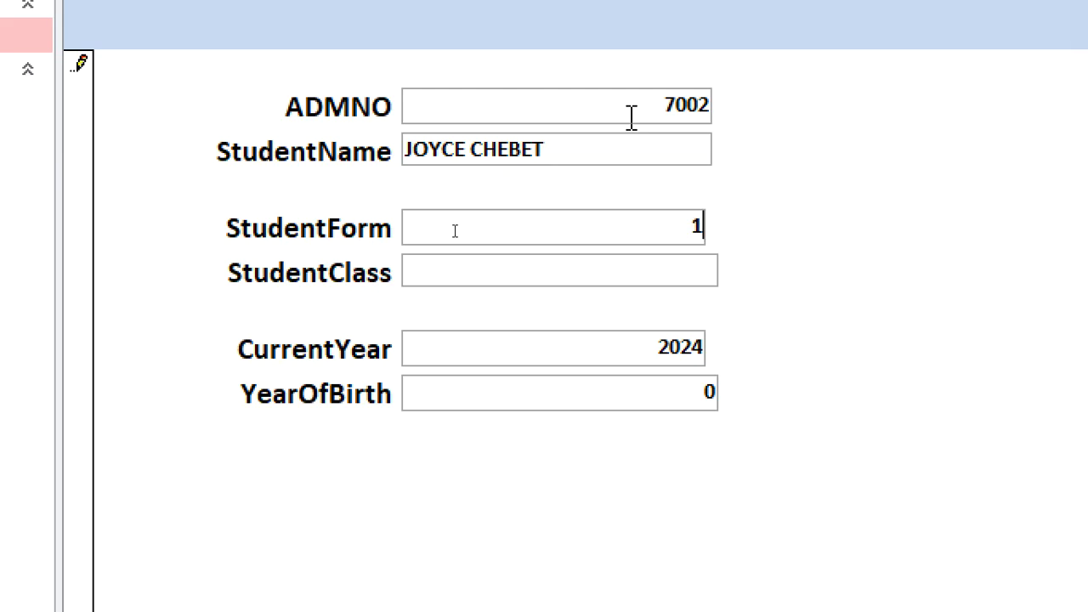
pyautogui.press('Tab')
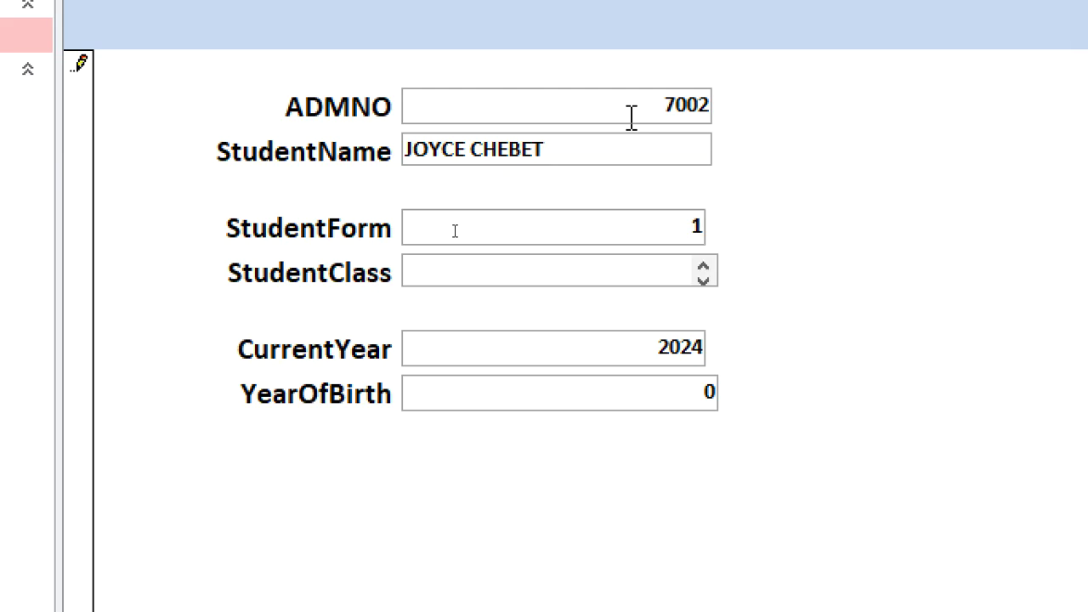
pyautogui.write('S')
pyautogui.press('Tab')
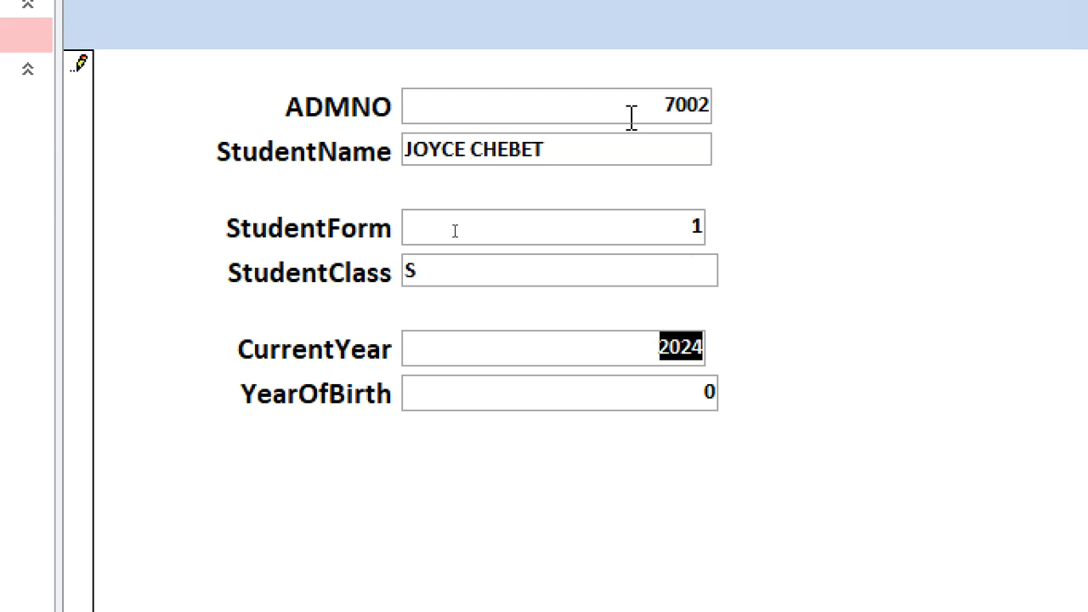
pyautogui.press('Tab')
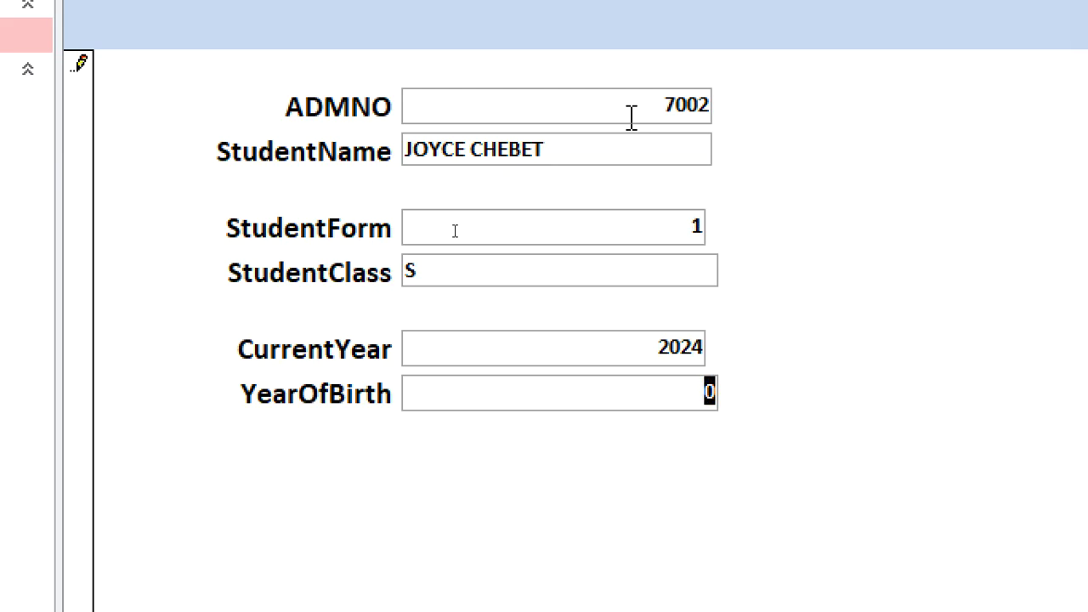
pyautogui.write('1996')
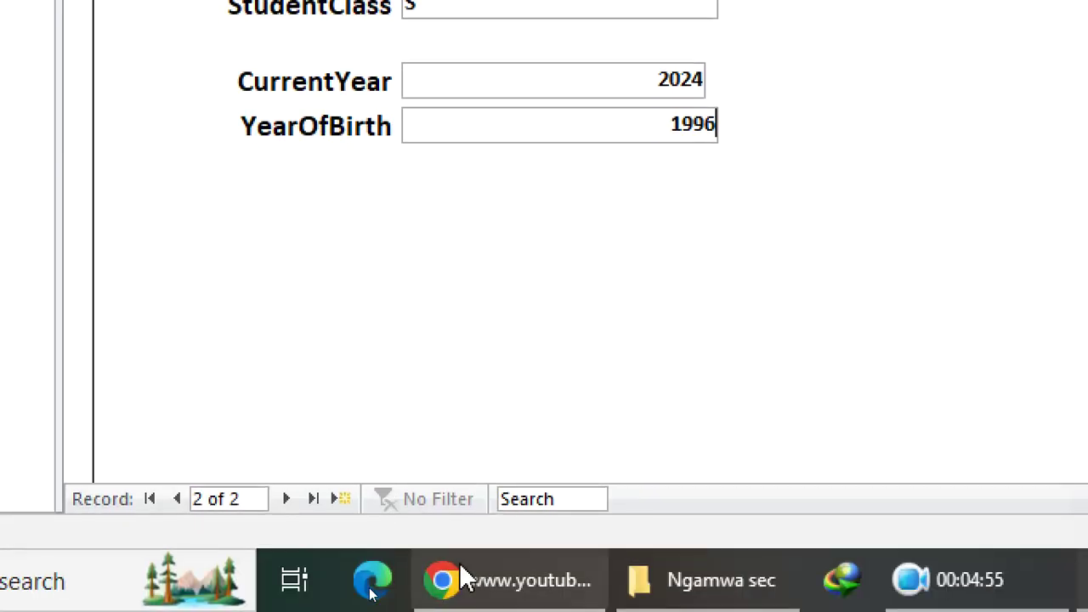
pyautogui.click(344, 499)
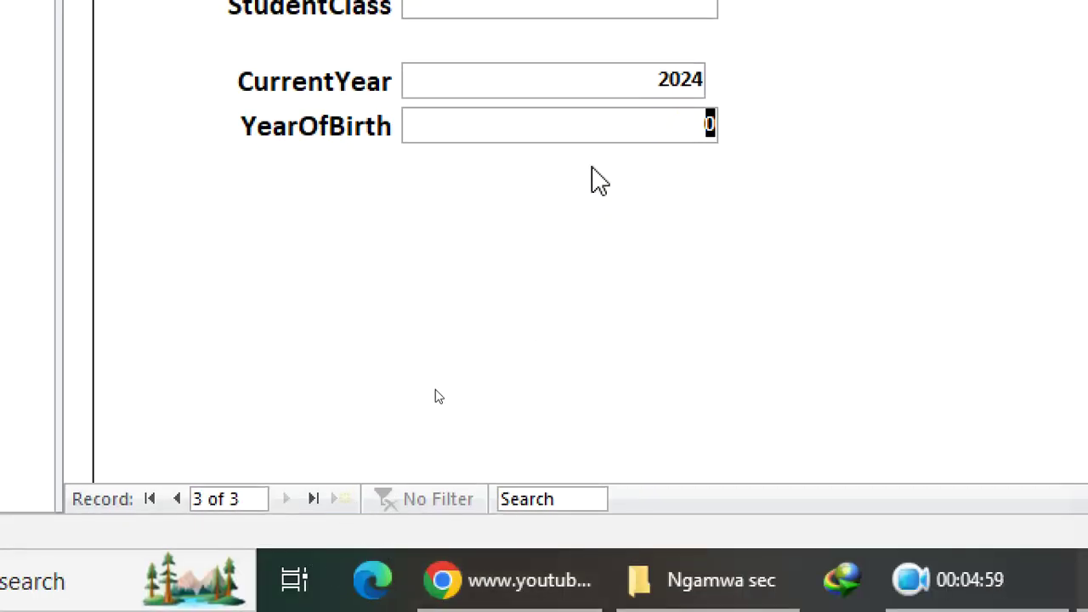
pyautogui.click(639, 93)
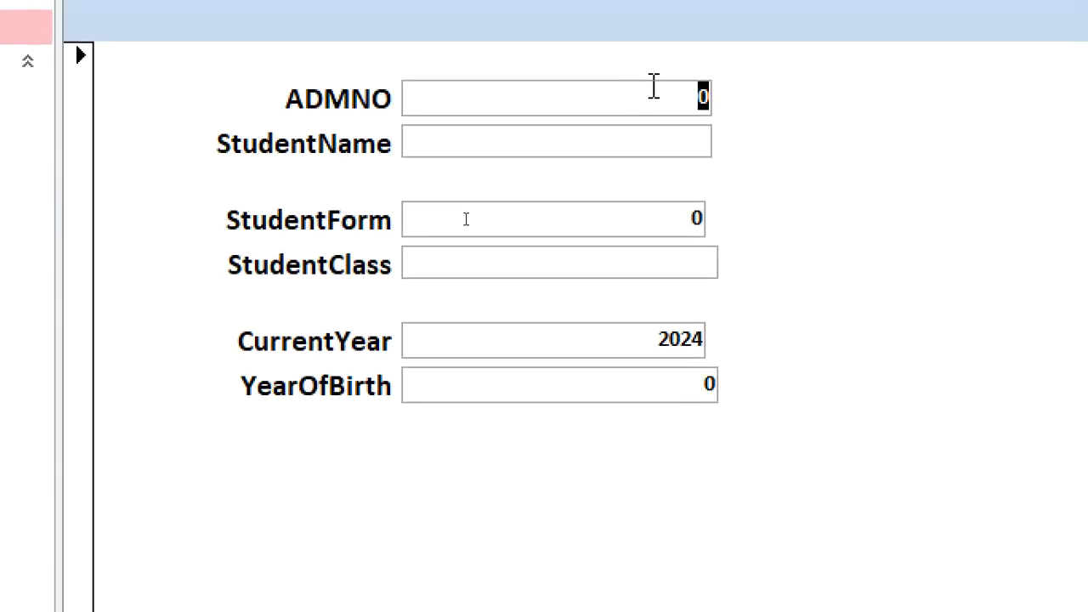
# Step: Enter record ADMNO 7003 with the student's name, Form 1, class N, born 2001, then start a new record
pyautogui.write('70003')
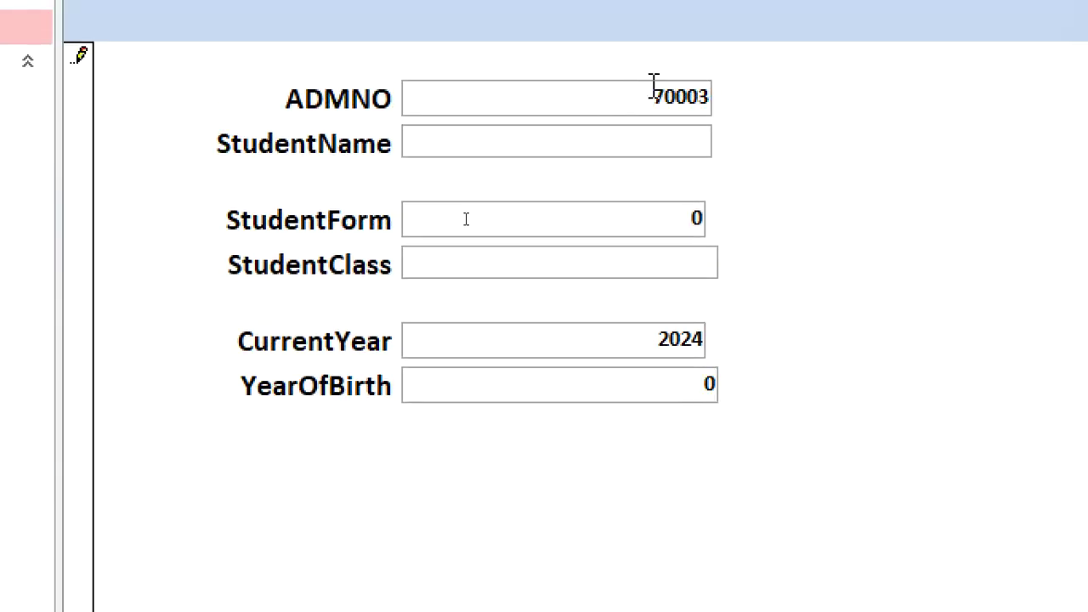
pyautogui.press('BackSpace')
pyautogui.press('BackSpace')
pyautogui.press('BackSpace')
pyautogui.write('03')
pyautogui.press('Tab')
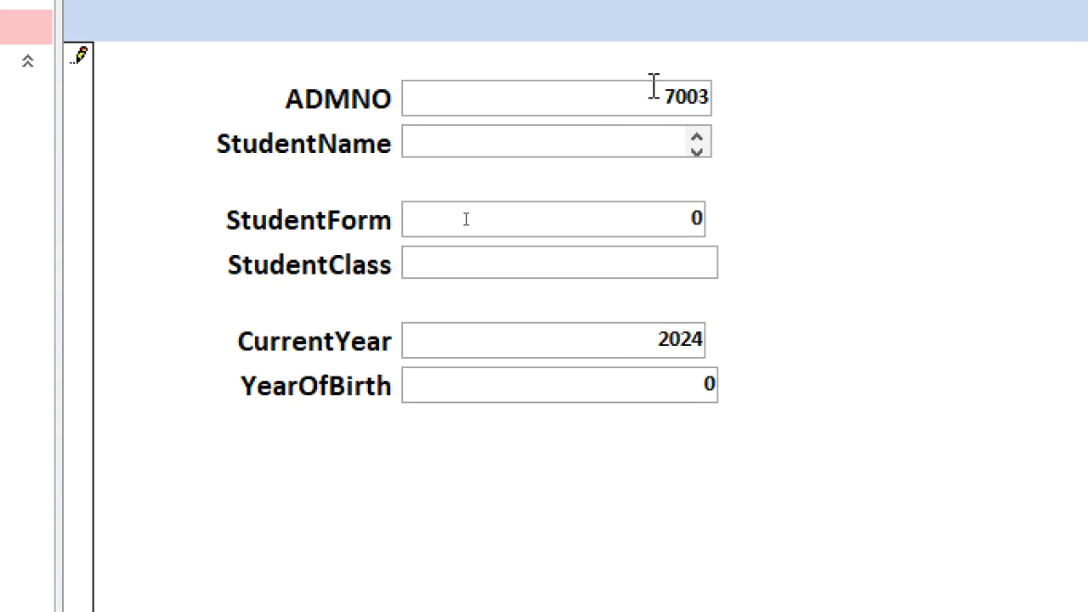
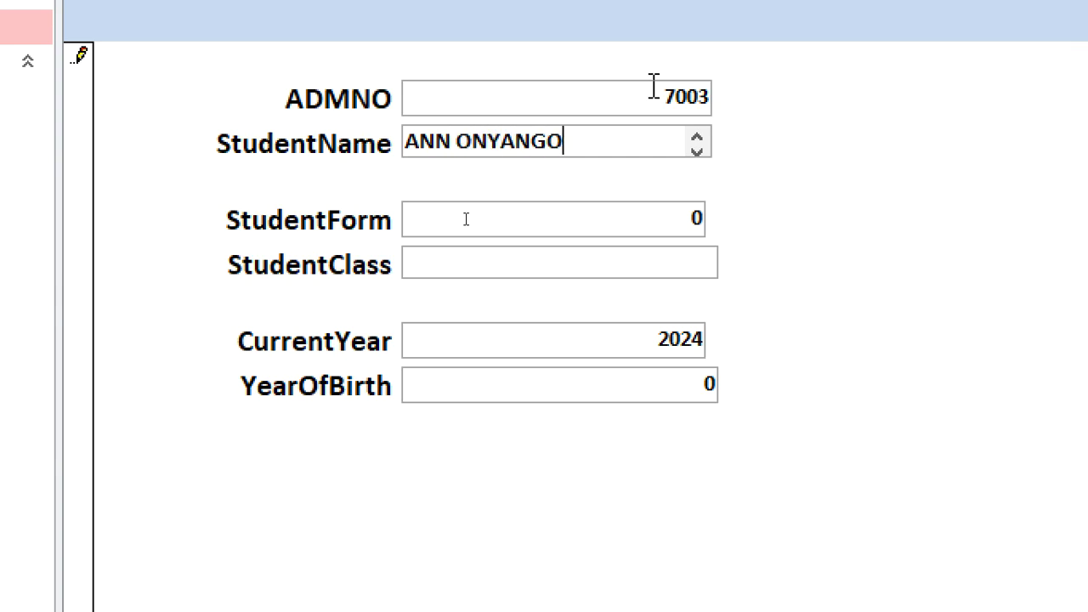
pyautogui.press('Tab')
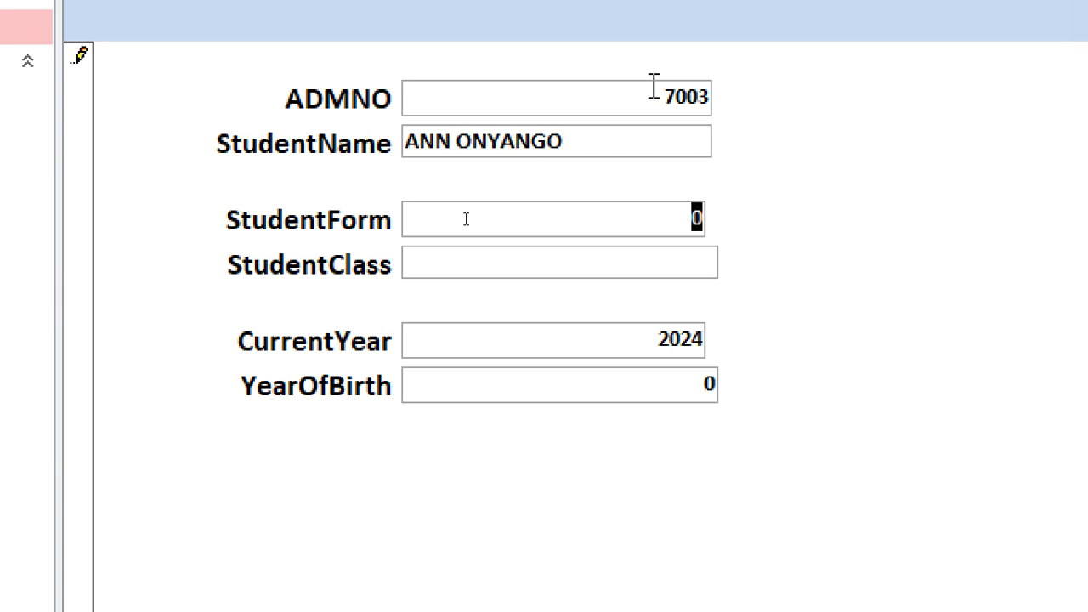
pyautogui.write('1')
pyautogui.press('Tab')
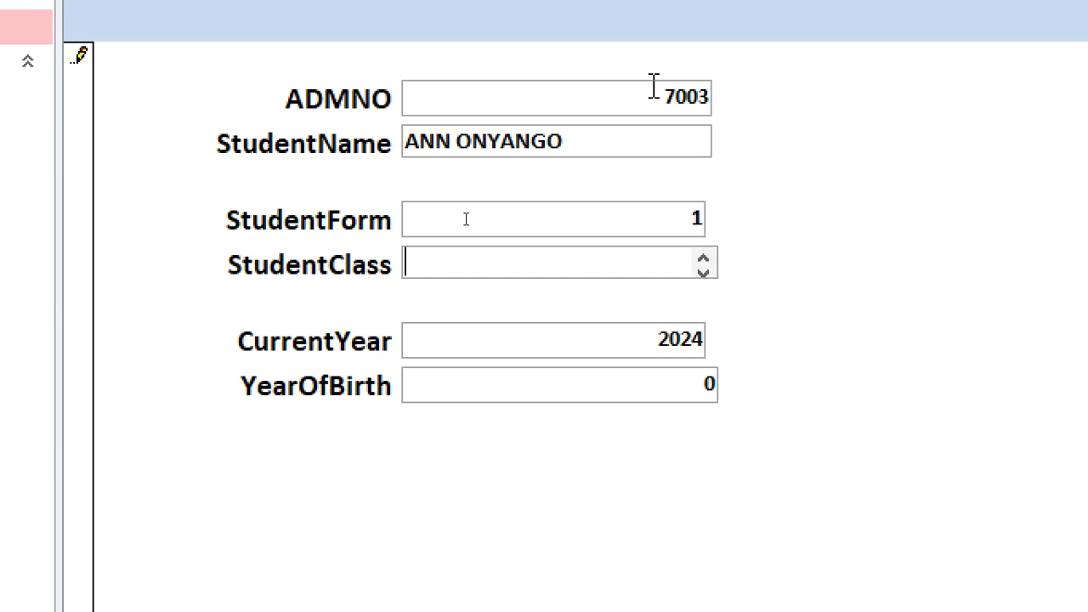
pyautogui.write('N')
pyautogui.press('Tab')
pyautogui.press('Tab')
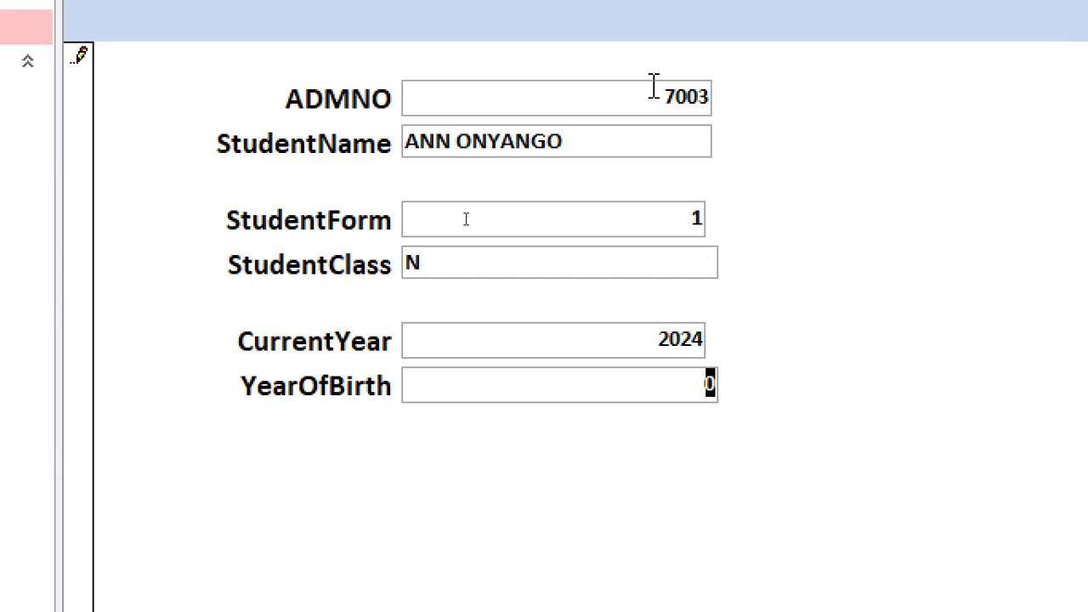
pyautogui.write('20001')
pyautogui.press('BackSpace')
pyautogui.press('BackSpace')
pyautogui.write('1')
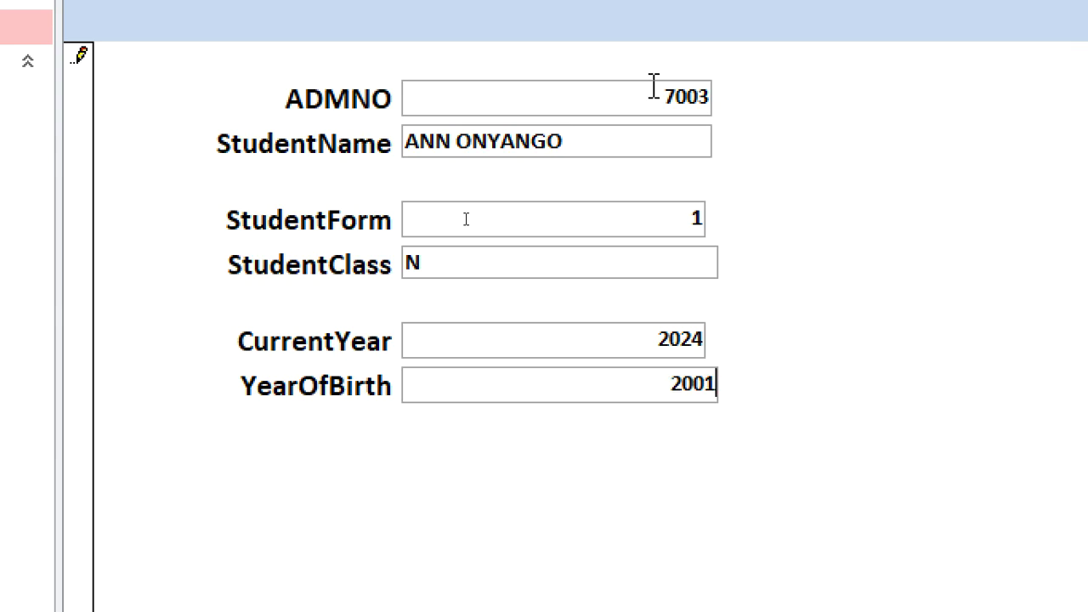
pyautogui.click(339, 502)
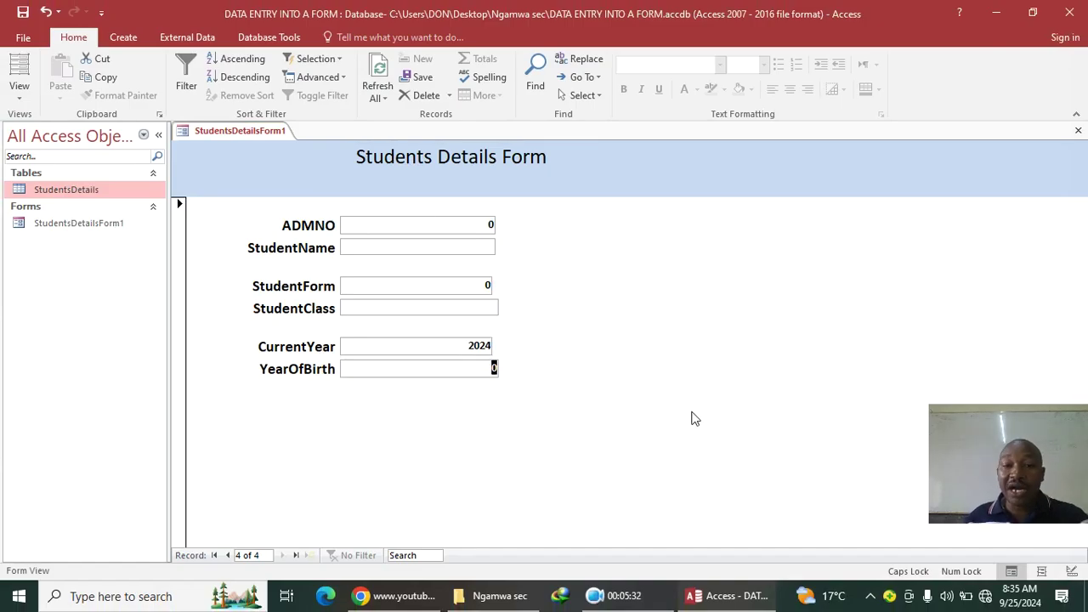
# Step: Return the Students Details Form to Design View and pick the Button control
pyautogui.rightClick(602, 180)
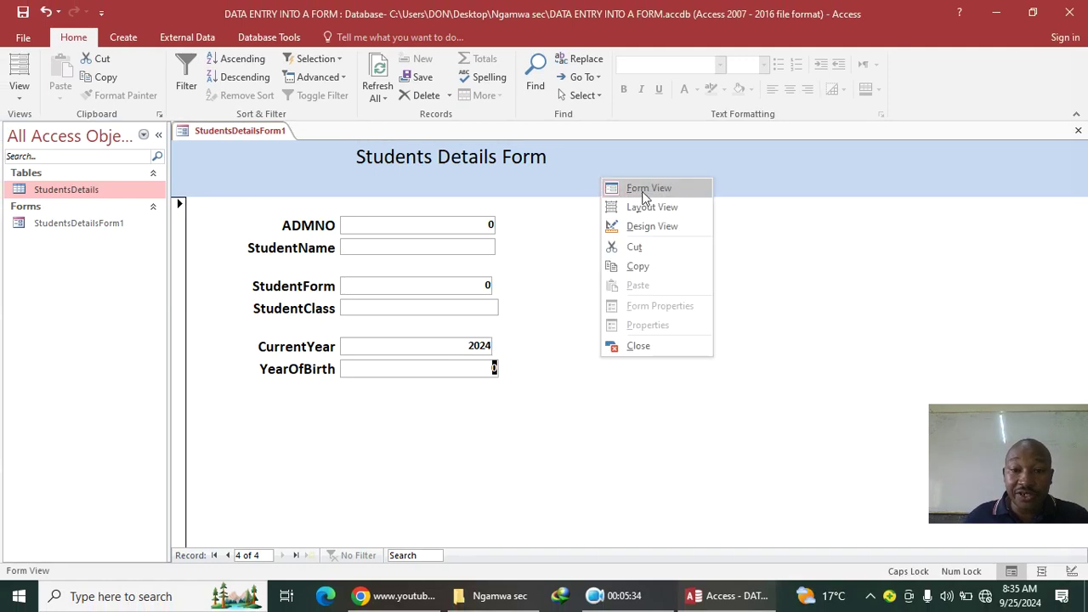
pyautogui.click(646, 225)
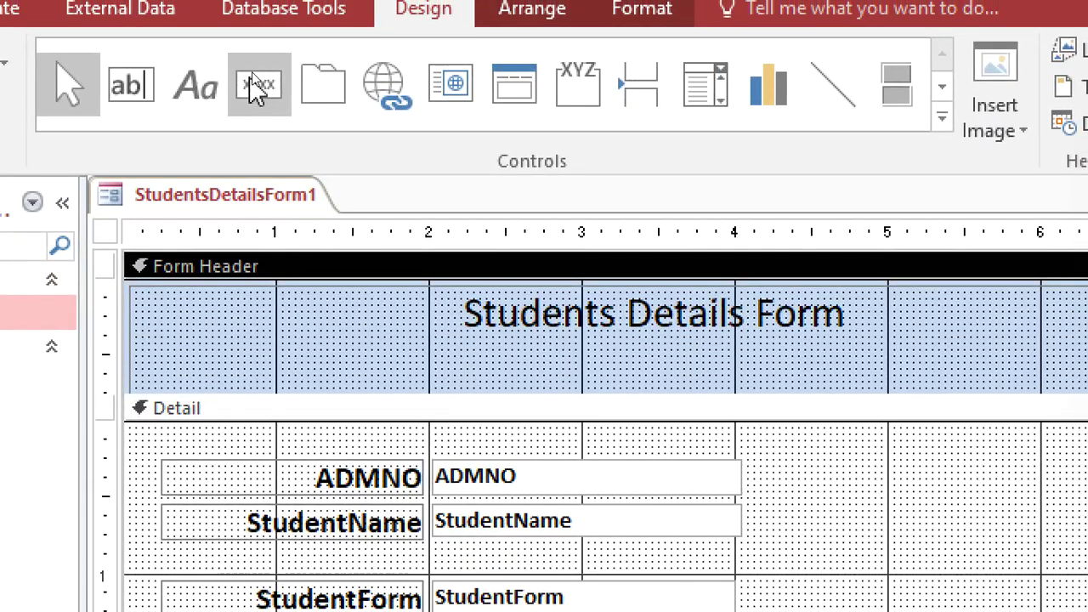
pyautogui.click(260, 93)
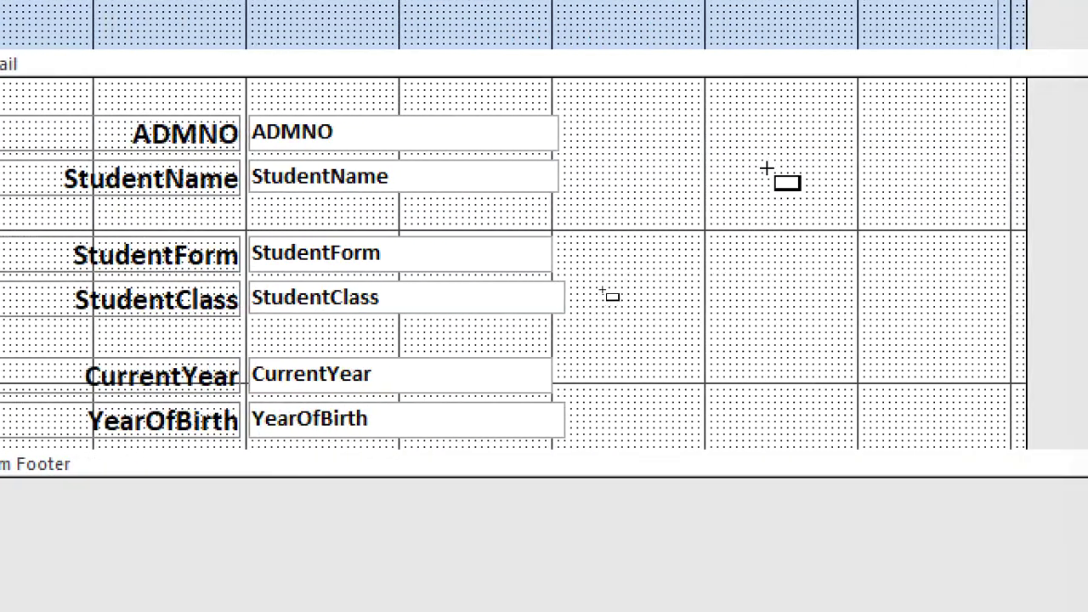
# Step: Add a text button beside the ADMNO field that goes to the next record
pyautogui.moveTo(666, 124); pyautogui.dragTo(731, 172)
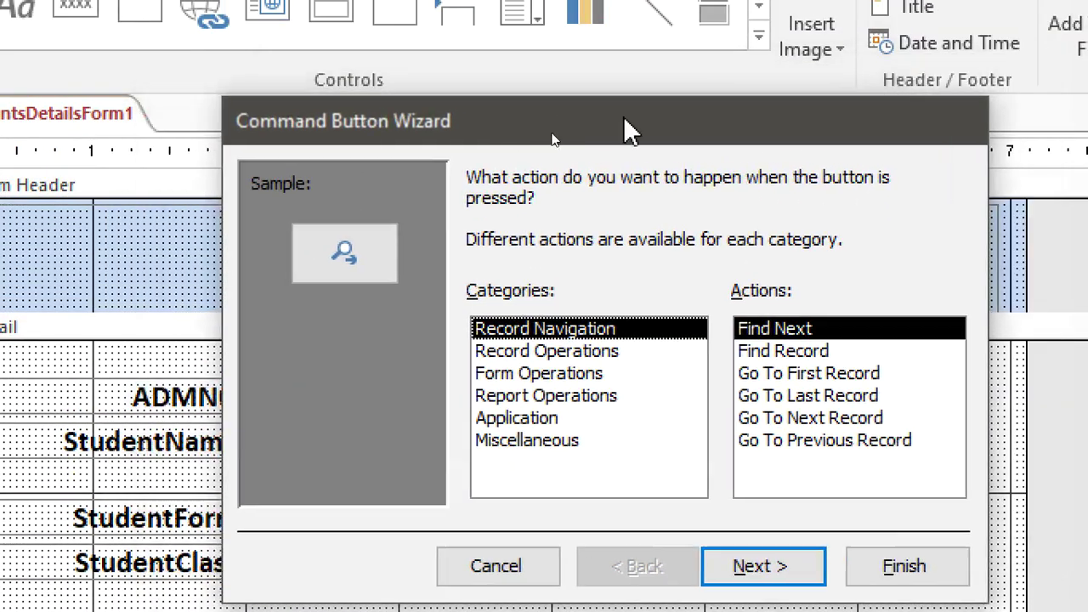
pyautogui.moveTo(624, 119); pyautogui.dragTo(664, 79)
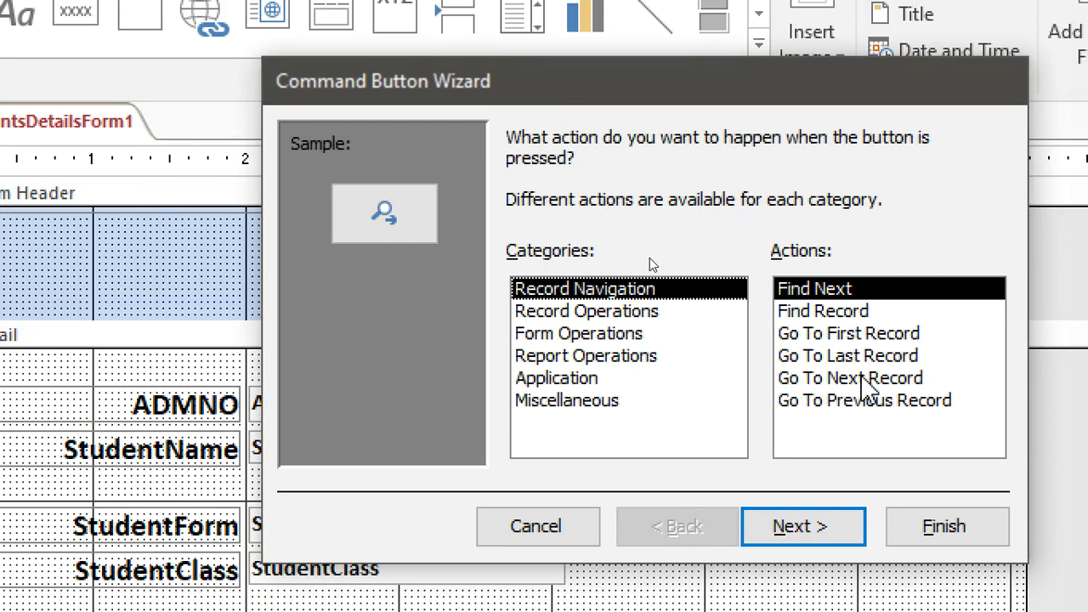
pyautogui.click(862, 380)
pyautogui.click(803, 537)
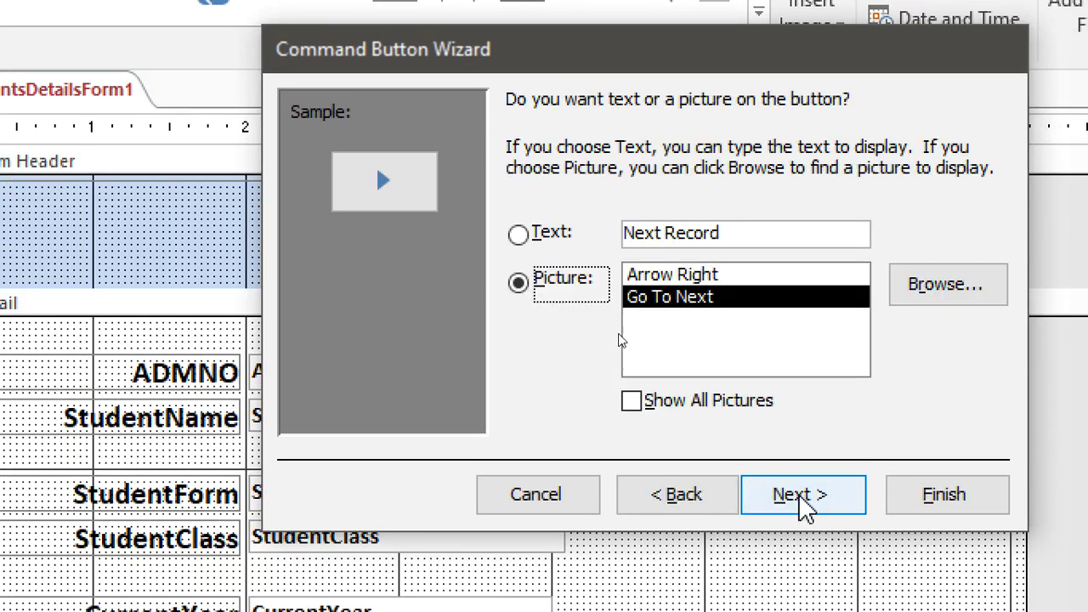
pyautogui.click(537, 236)
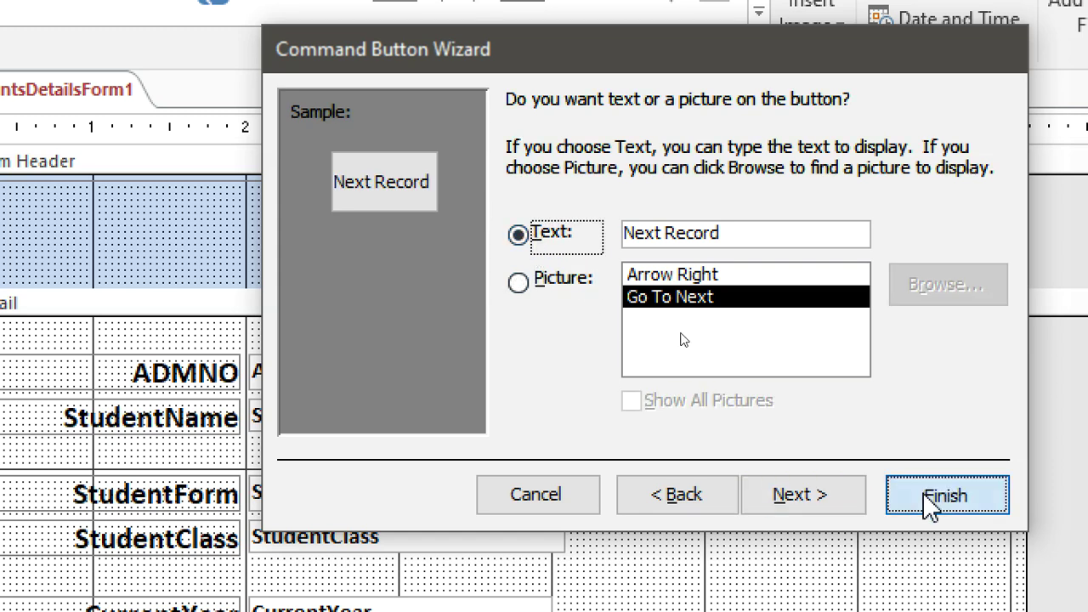
pyautogui.click(945, 495)
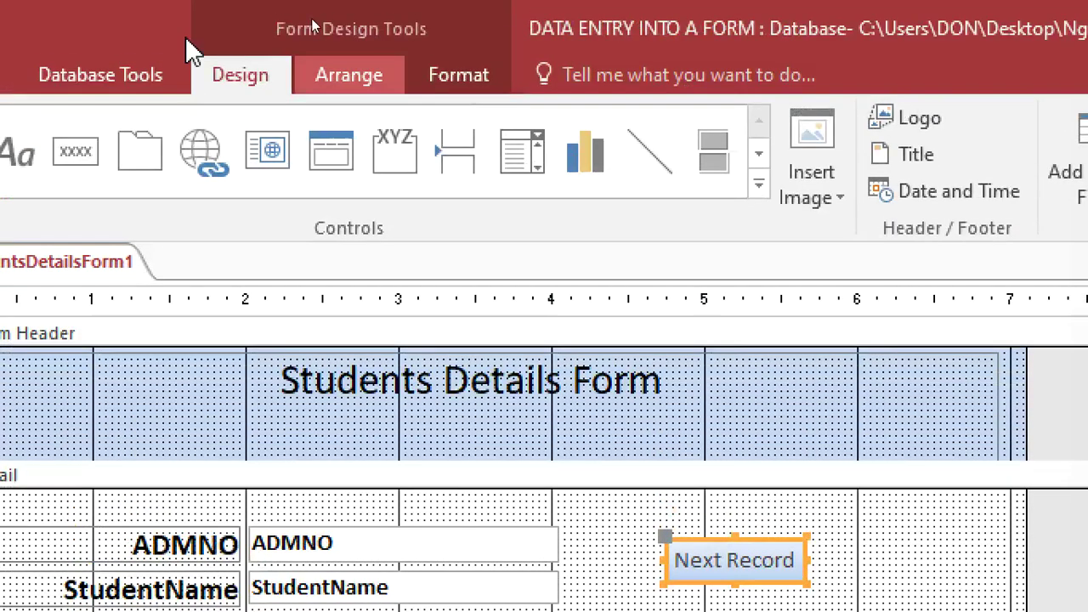
# Step: Add a text 'Previous Record' button below Next Record that goes to the previous record
pyautogui.click(75, 151)
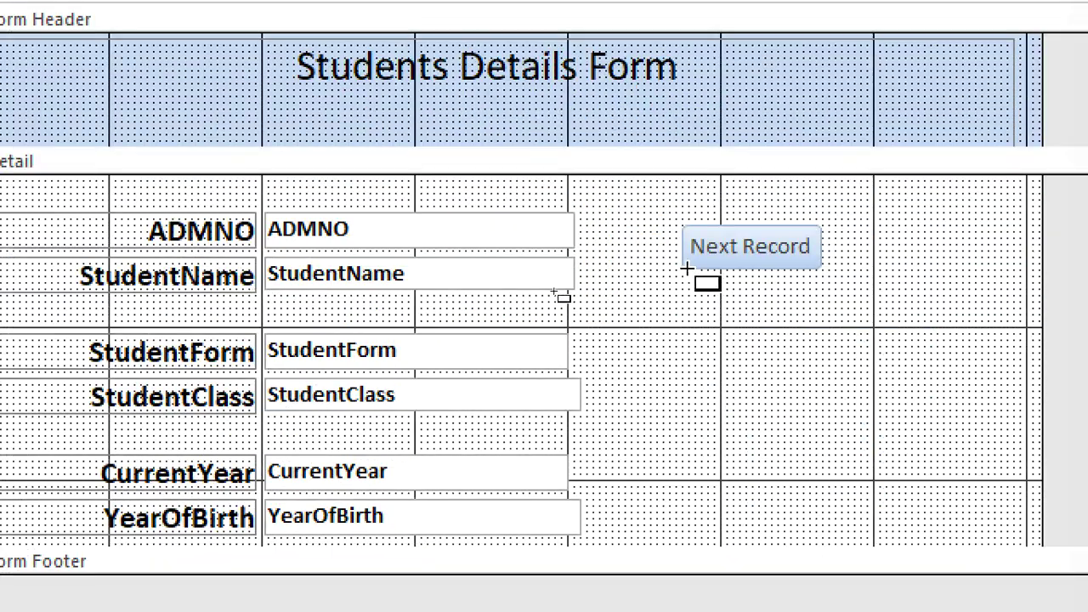
pyautogui.moveTo(687, 269)
pyautogui.mouseDown()
pyautogui.moveTo(729, 332)
pyautogui.moveTo(830, 299)
pyautogui.mouseUp()
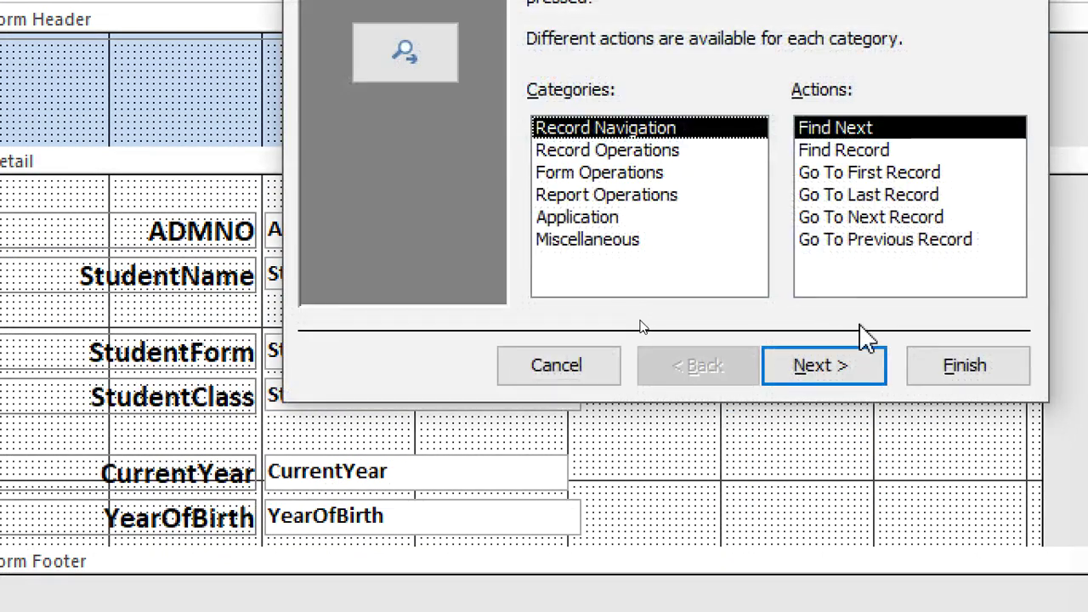
pyautogui.click(793, 239)
pyautogui.click(862, 364)
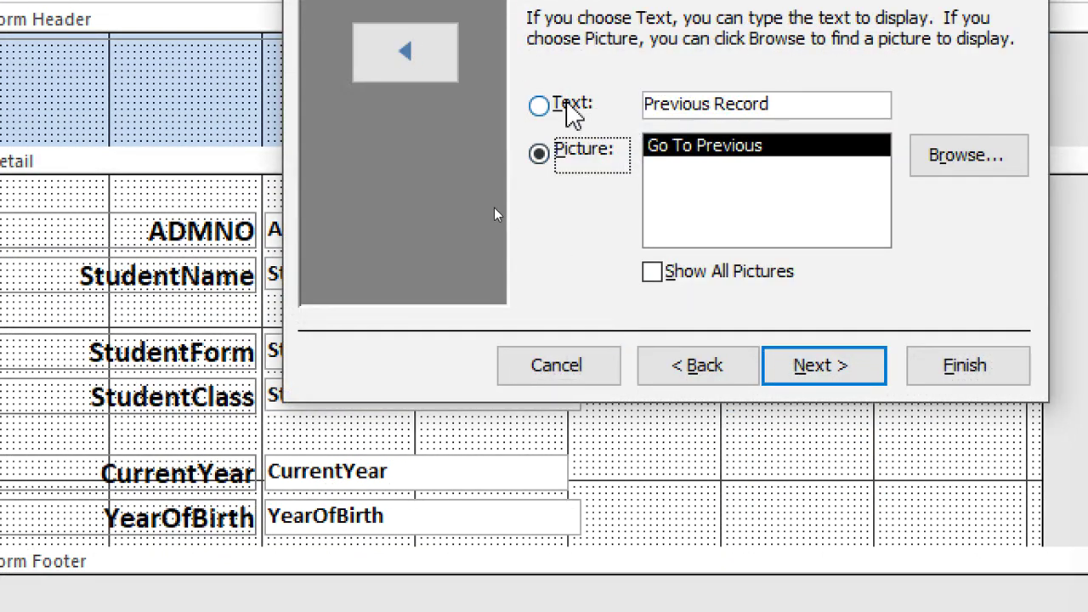
pyautogui.click(567, 106)
pyautogui.click(822, 374)
pyautogui.click(914, 374)
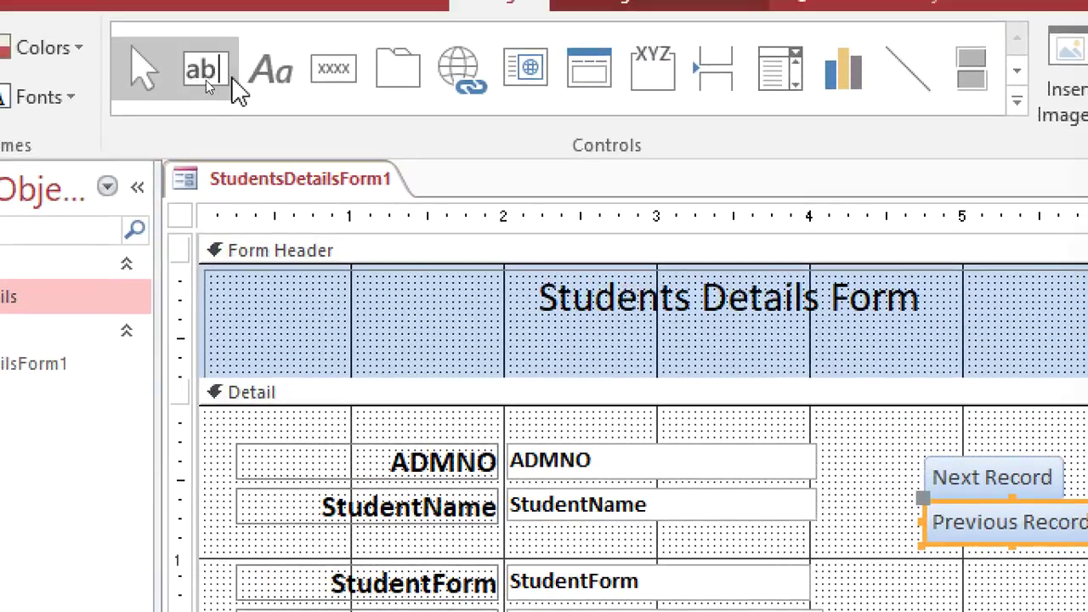
# Step: Add a text 'Add Record' button below Previous Record using the Add New Record action
pyautogui.click(323, 78)
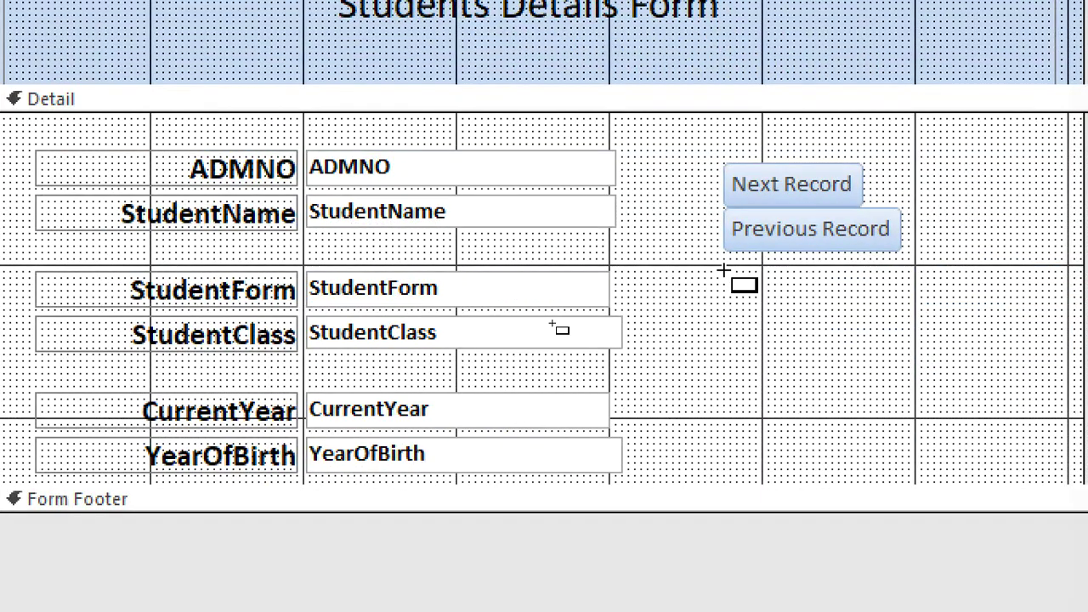
pyautogui.moveTo(722, 271); pyautogui.dragTo(884, 311)
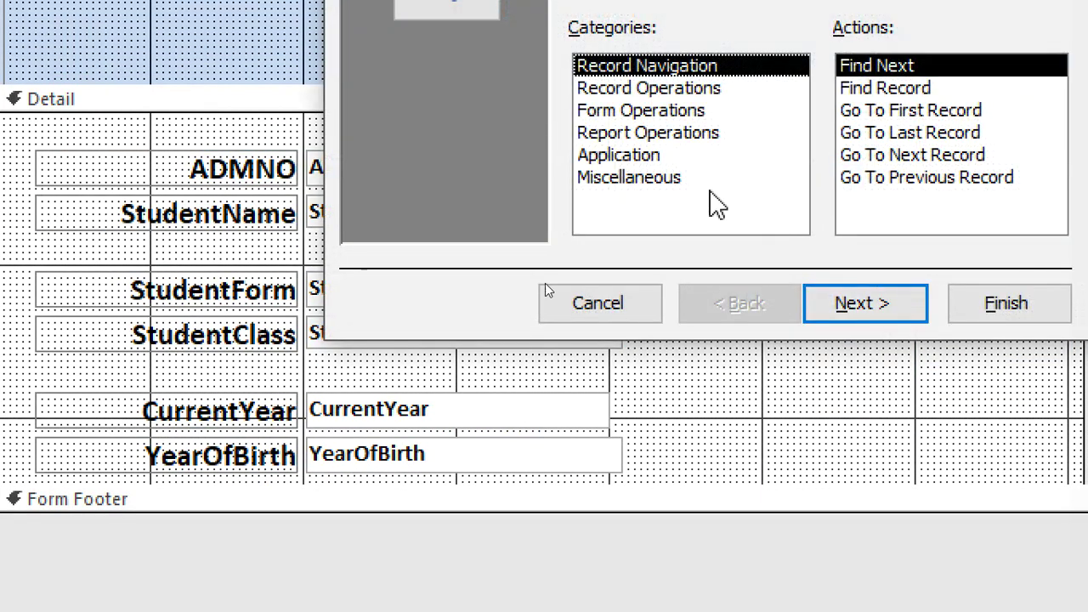
pyautogui.click(651, 88)
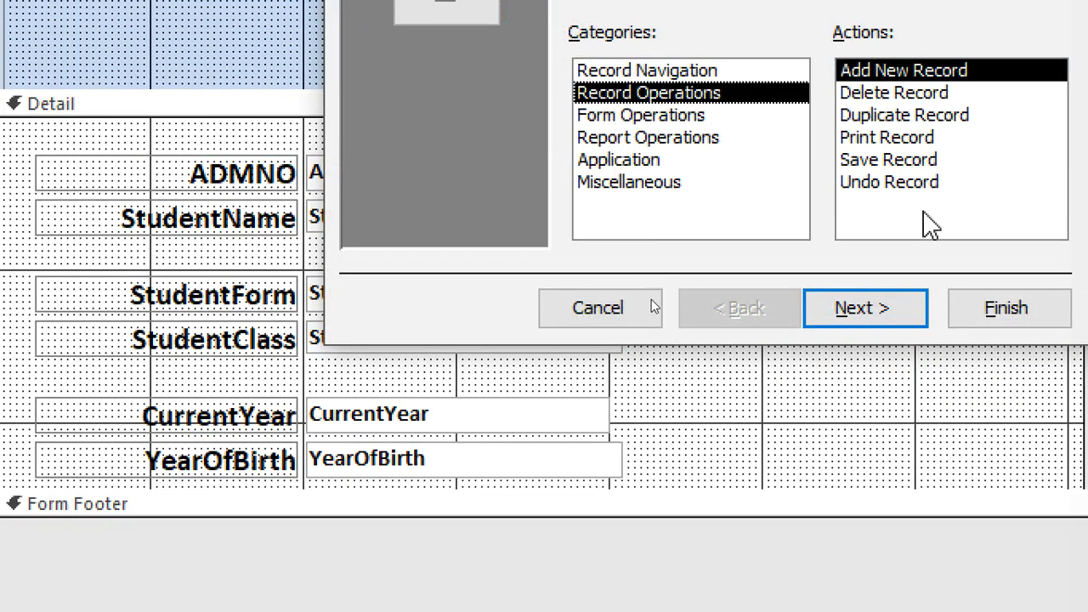
pyautogui.click(873, 317)
pyautogui.click(580, 175)
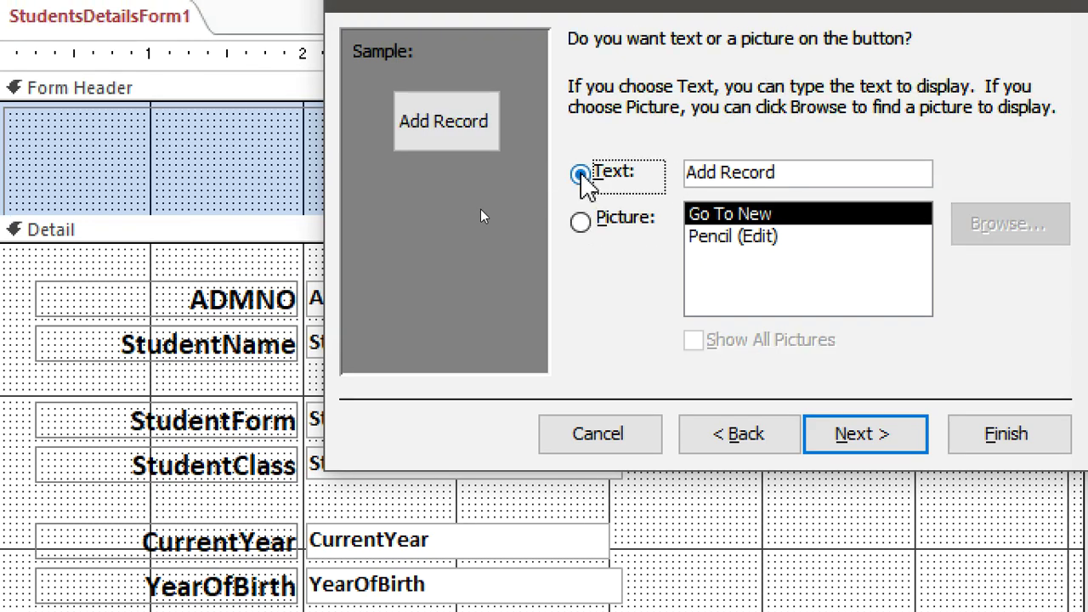
pyautogui.click(865, 435)
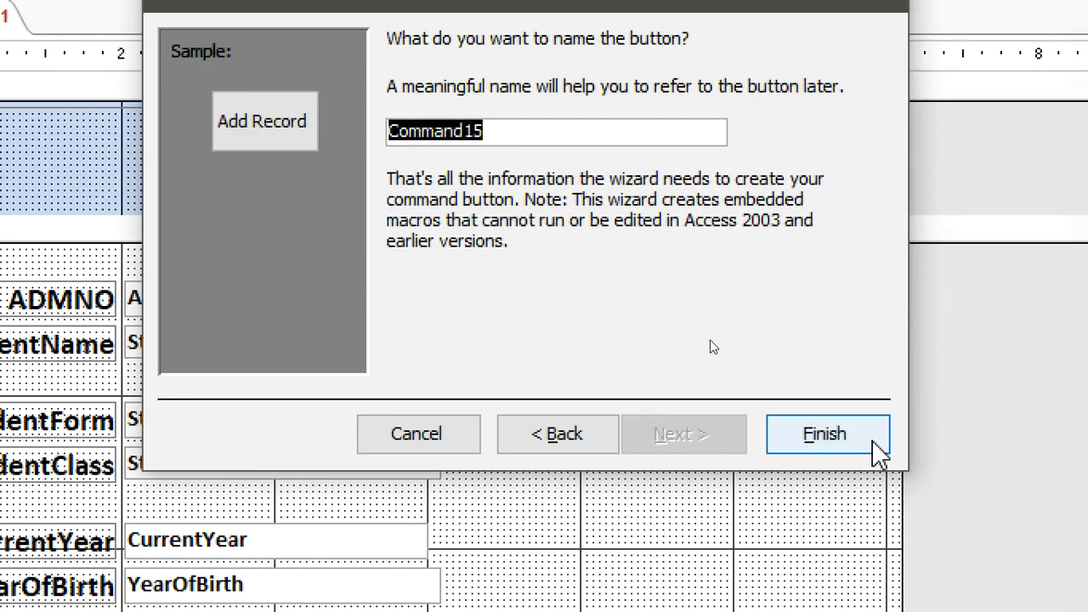
pyautogui.click(873, 440)
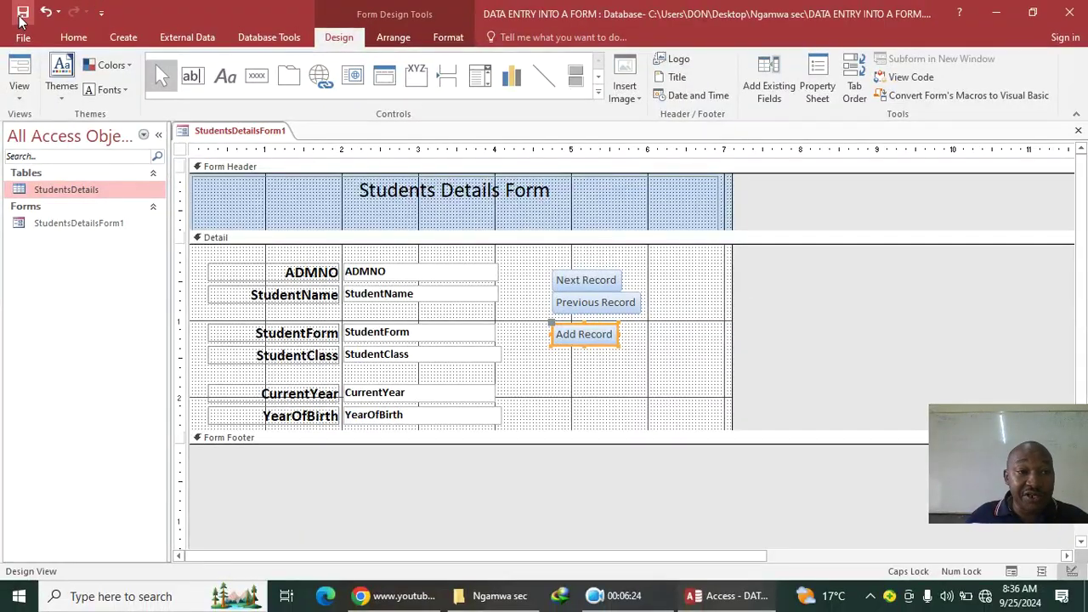
# Step: Close all open objects and open the StudentsDetails table to view the three records
pyautogui.rightClick(200, 134)
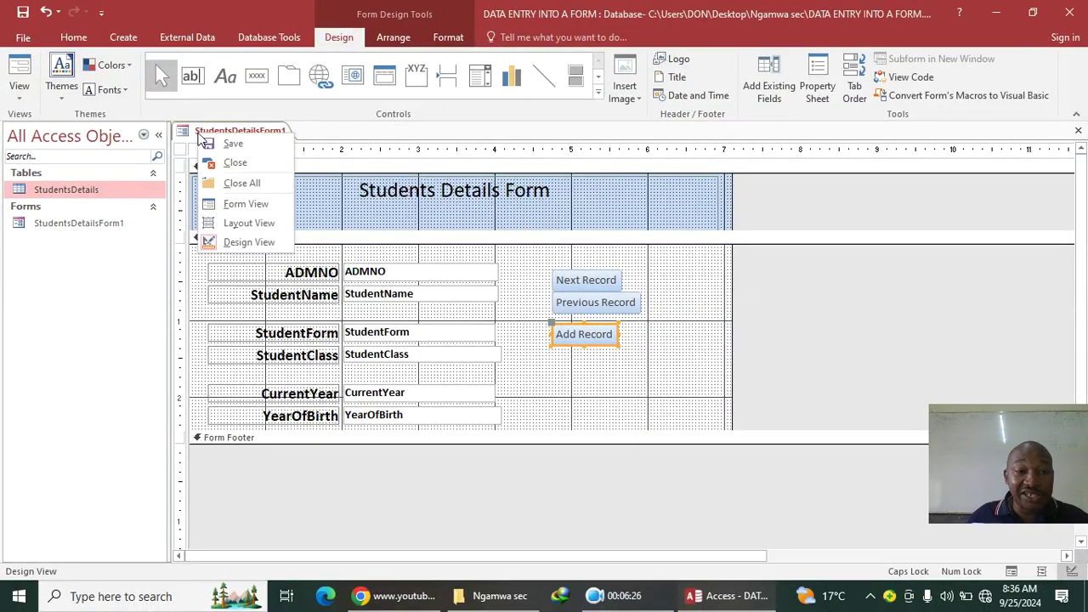
pyautogui.click(258, 180)
pyautogui.doubleClick(133, 191)
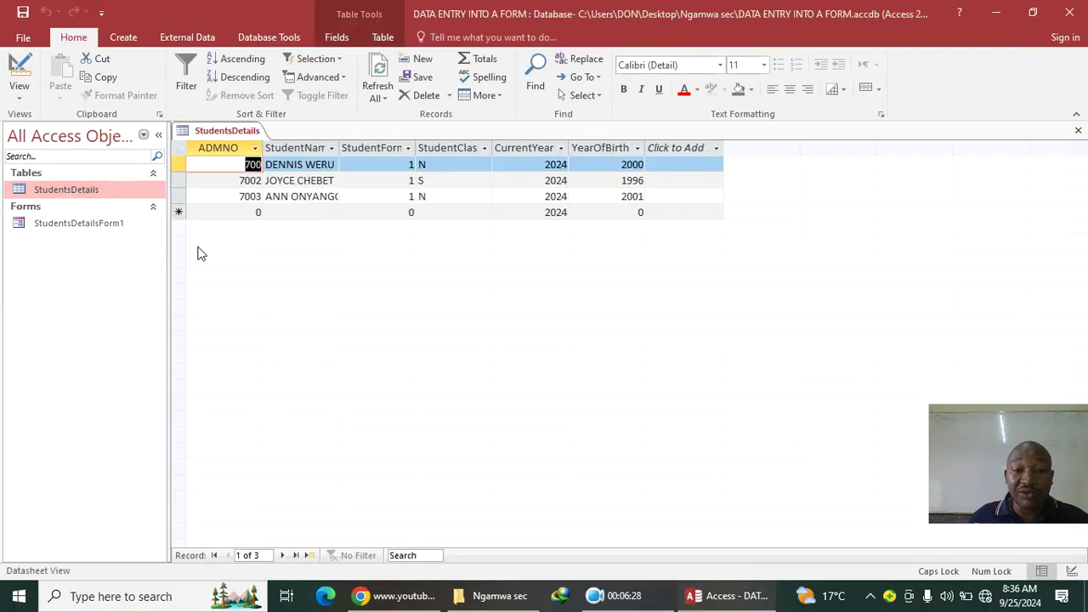